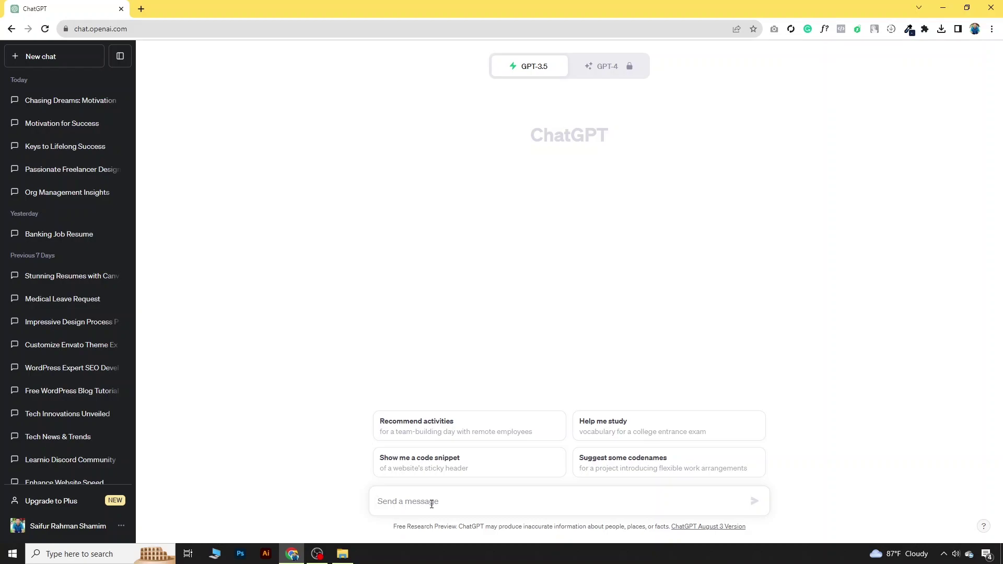
# Step: Ask ChatGPT "Write 3 point of motivation to pursue your dream" and read through the reply
pyautogui.click(425, 504)
pyautogui.write('Write 3 point of motivation to pursue your dream')
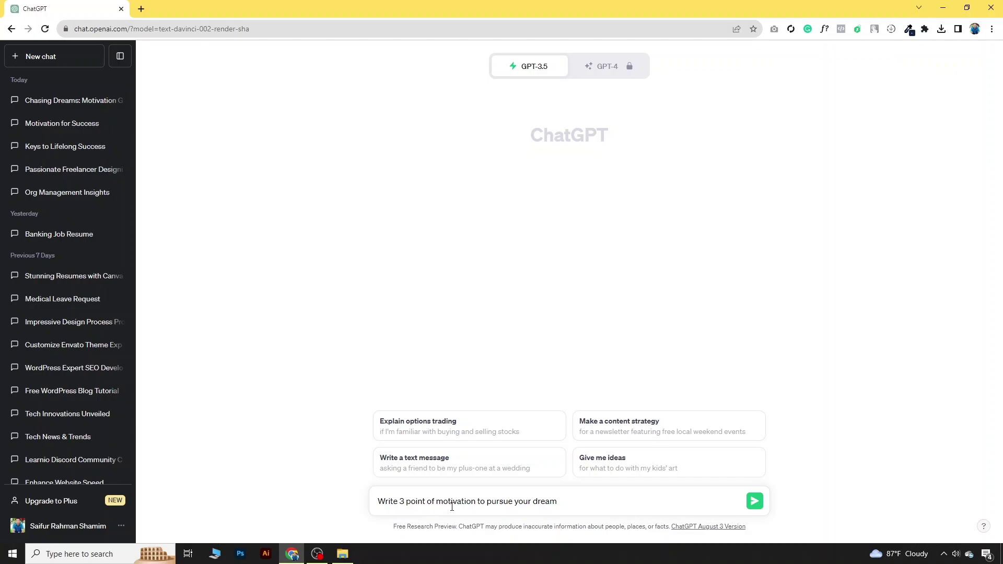
pyautogui.click(754, 502)
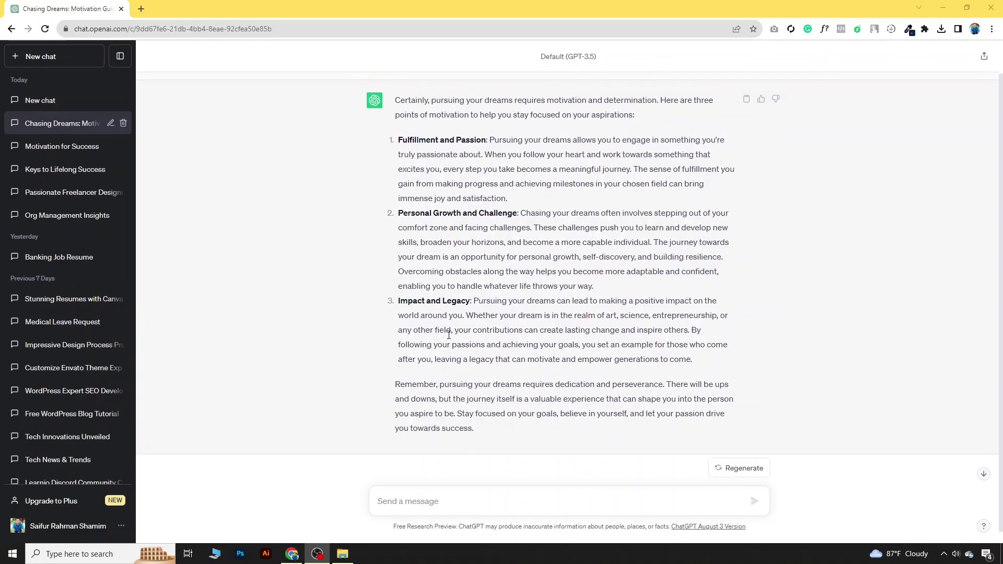
pyautogui.scroll(1, 462, 190)
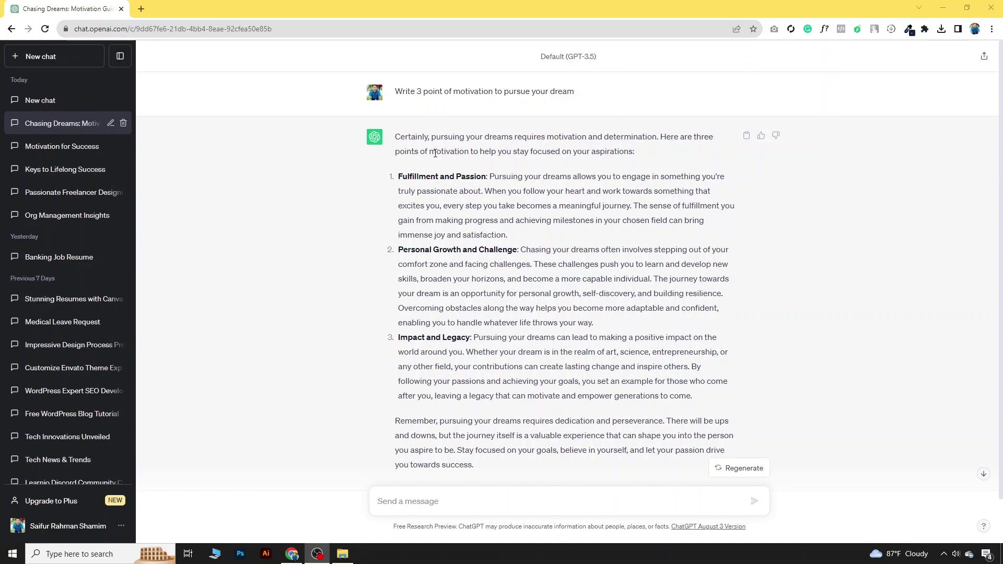
pyautogui.scroll(-1, 463, 200)
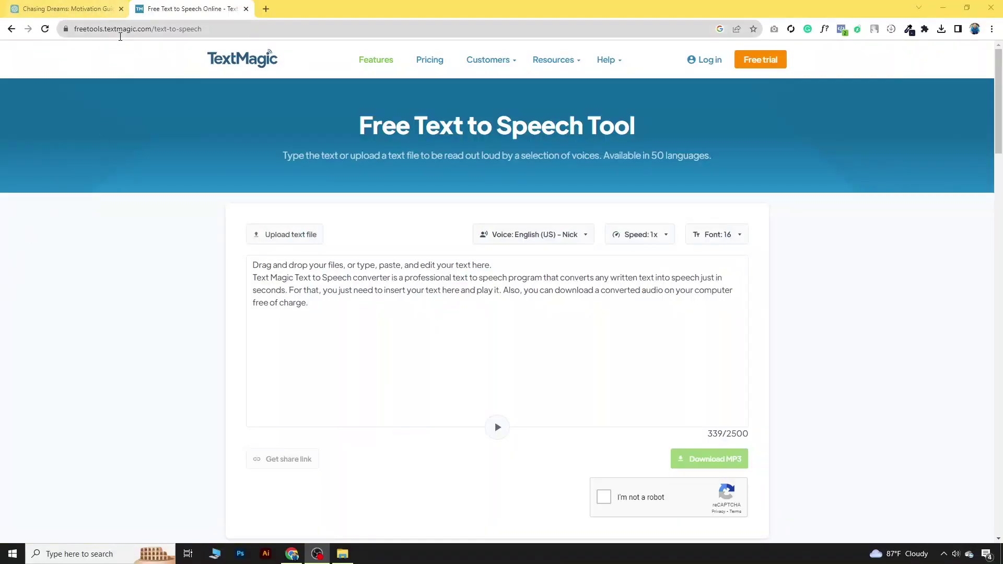
# Step: Replace the sample text in the TextMagic text-to-speech tool with ChatGPT's introduction and three motivation points, leaving out the closing paragraph
pyautogui.click(149, 29)
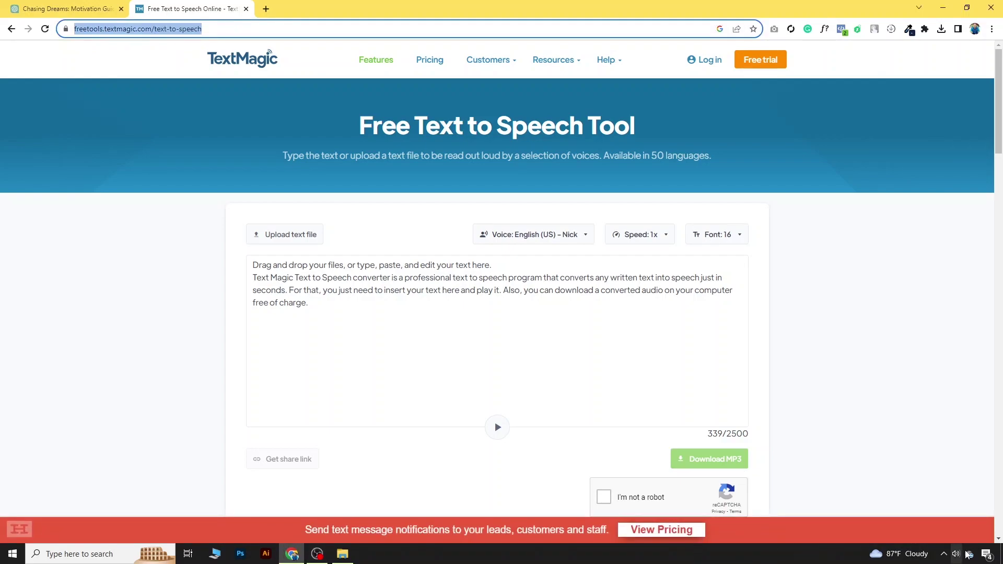
pyautogui.click(641, 389)
pyautogui.click(346, 313)
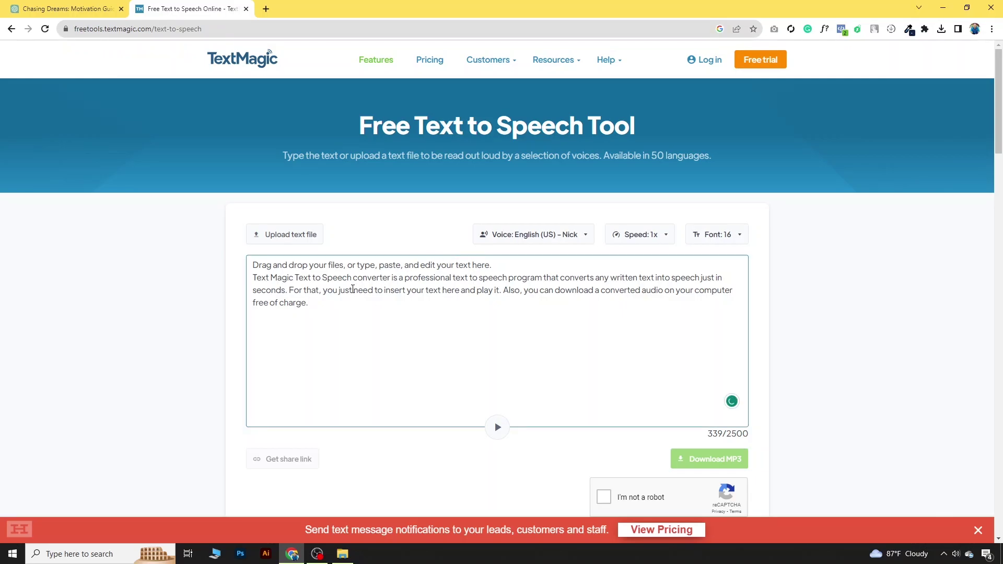
pyautogui.click(68, 8)
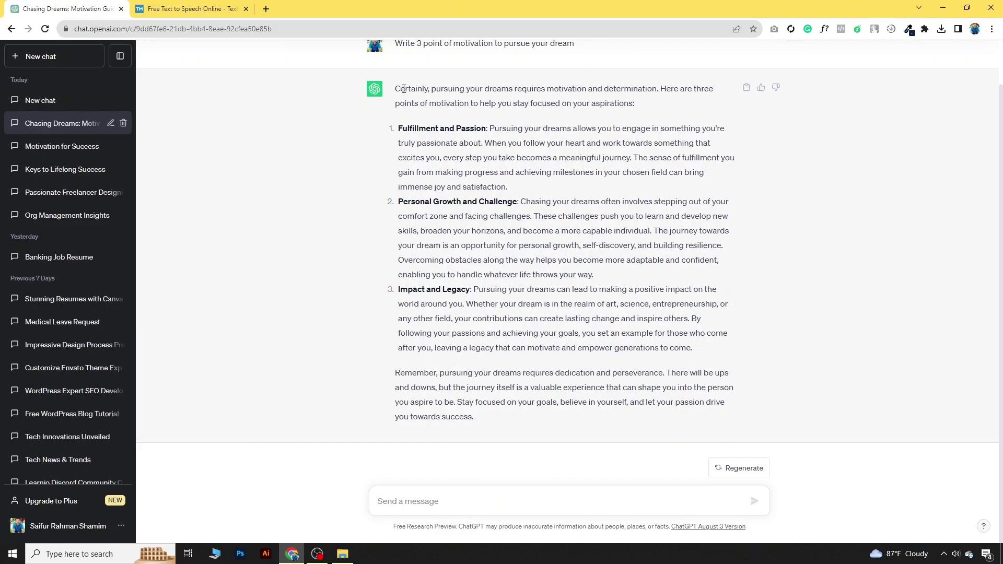
pyautogui.moveTo(397, 89); pyautogui.dragTo(696, 356)
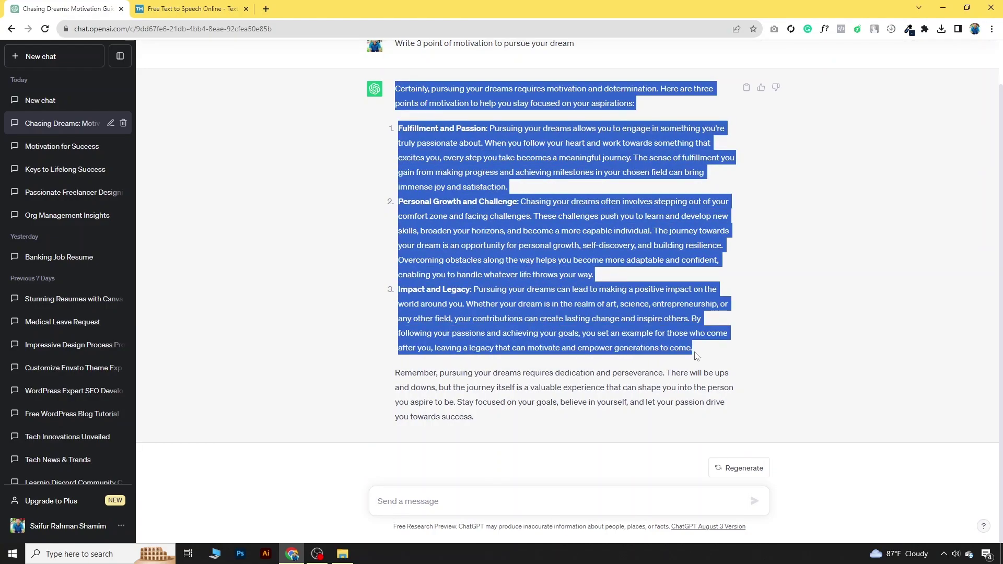
pyautogui.click(222, 6)
pyautogui.moveTo(309, 303); pyautogui.dragTo(241, 258)
pyautogui.hotkey('ctrl', 'v')
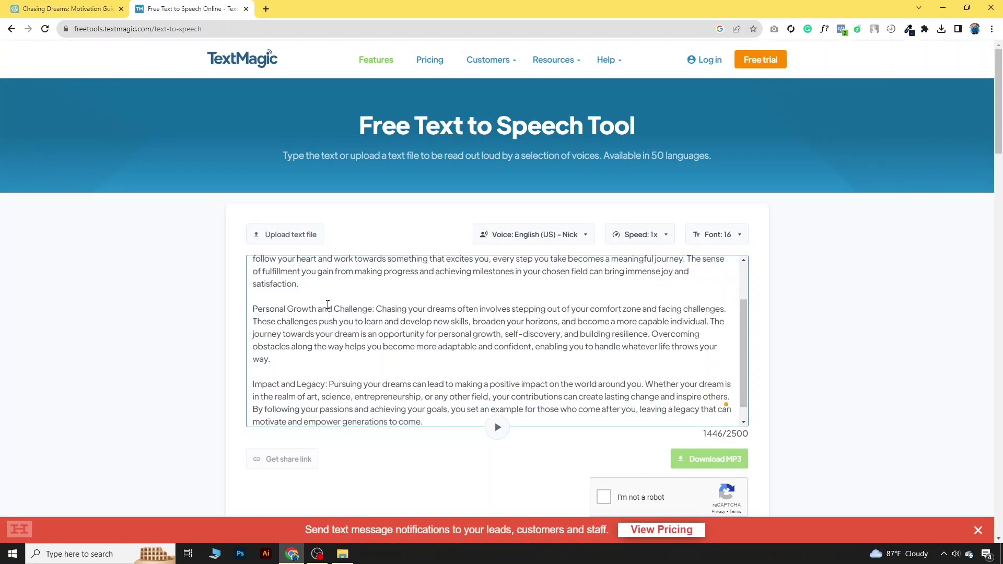
# Step: Number the three points 1., 2. and 3. in the pasted script and trim each to its first two sentences
pyautogui.scroll(2, 327, 304)
pyautogui.click(252, 302)
pyautogui.write('1.')
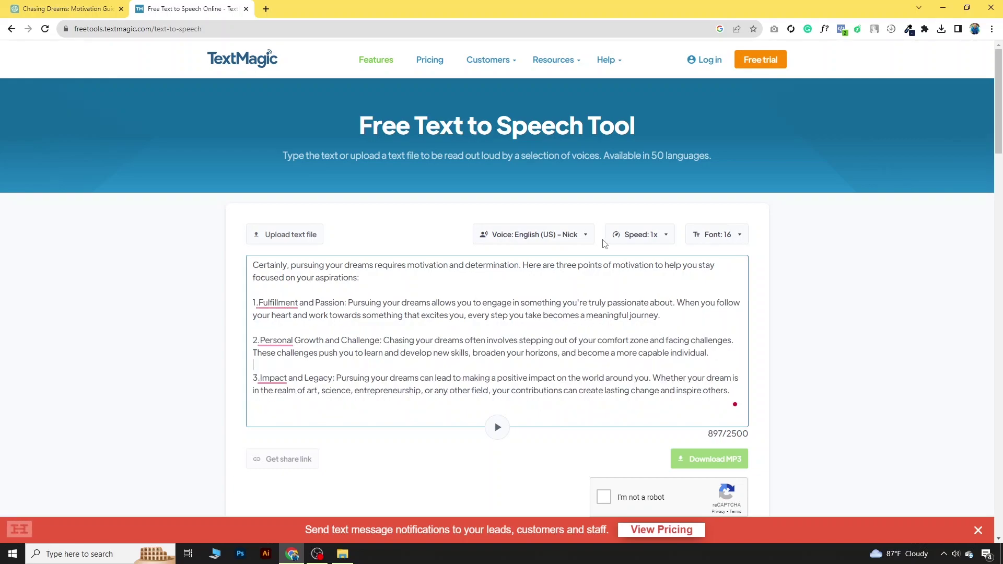
# Step: Browse the available voices and set the narration voice to English (US) - Philip
pyautogui.click(575, 235)
pyautogui.scroll(-10, 531, 366)
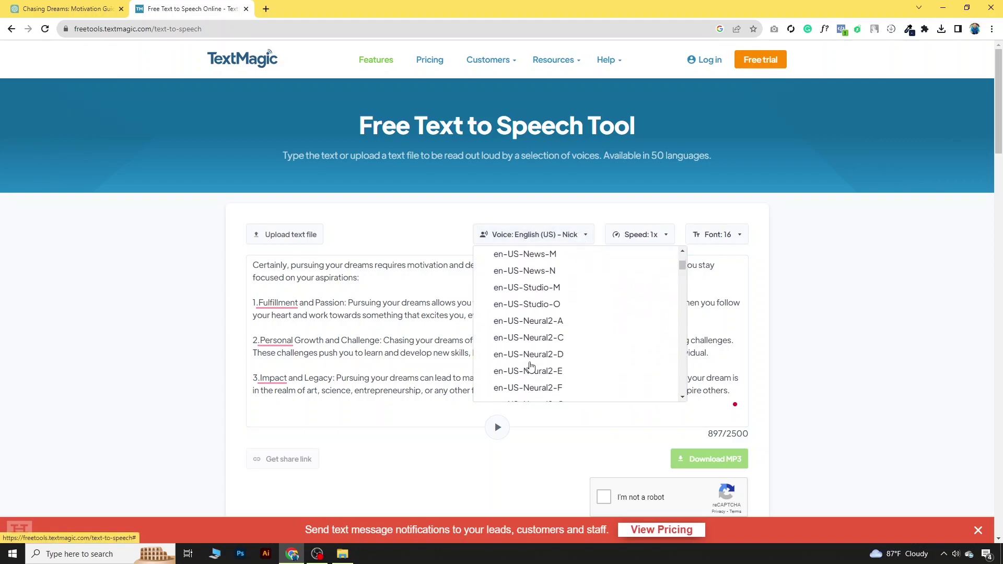
pyautogui.scroll(7, 531, 366)
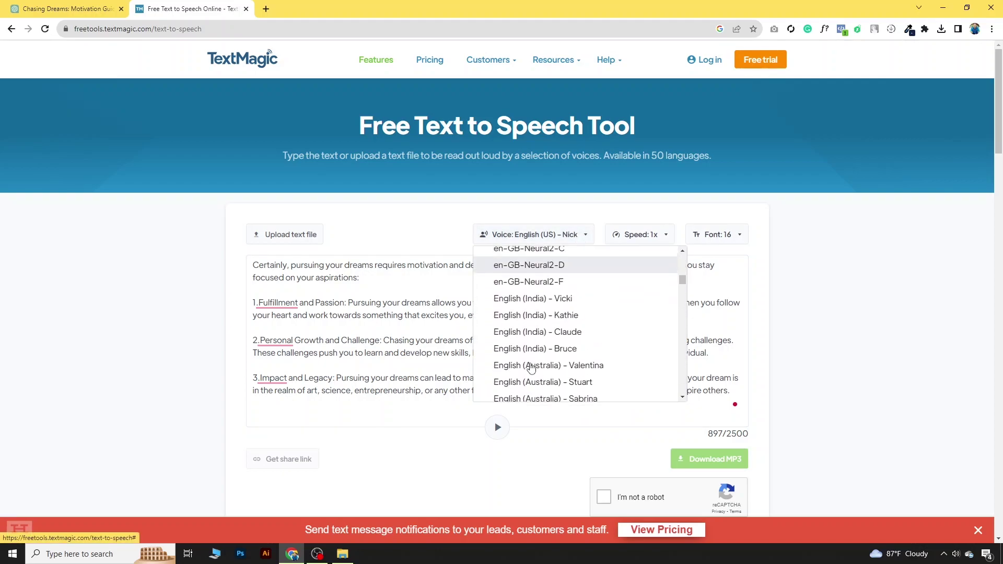
pyautogui.scroll(5, 532, 367)
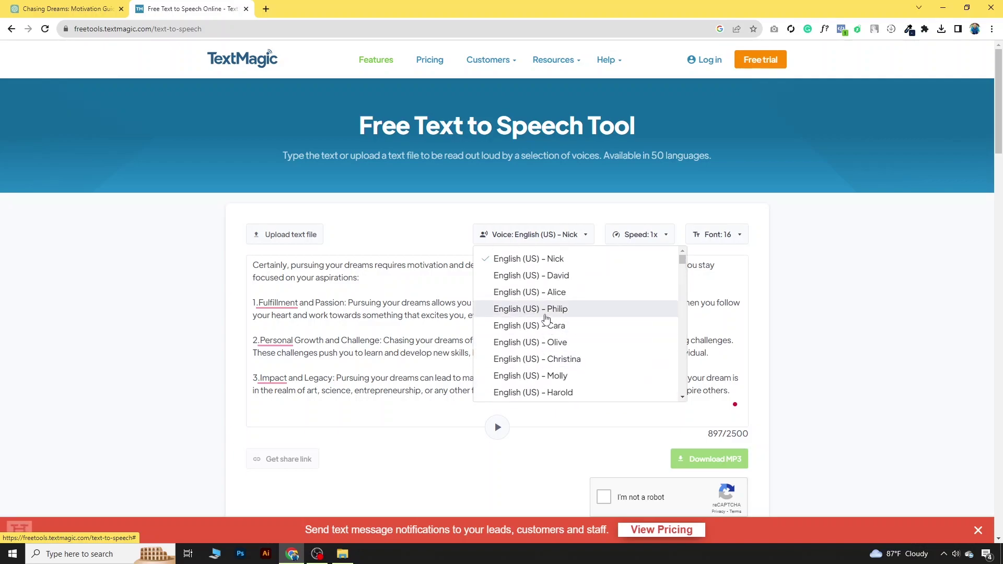
pyautogui.click(547, 313)
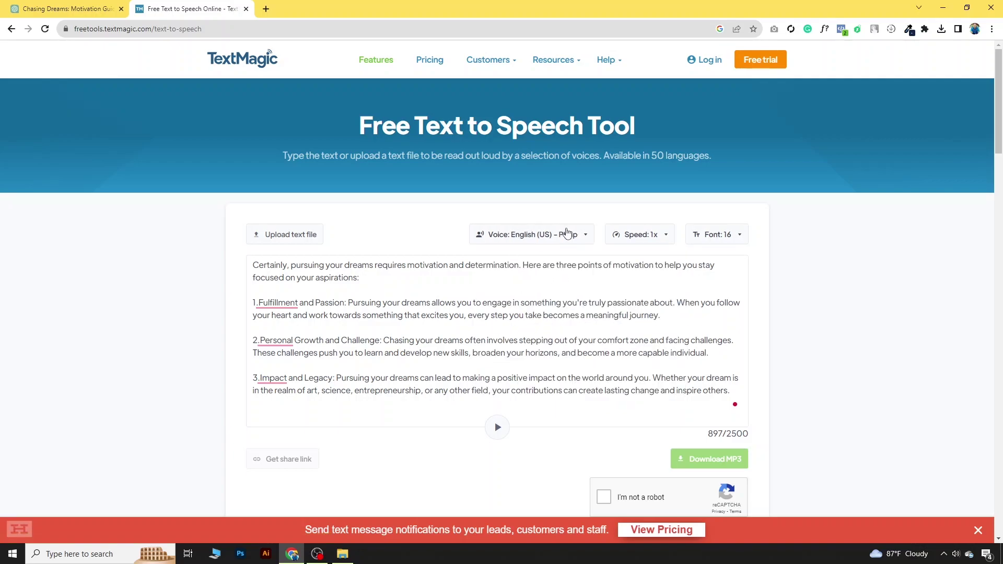
# Step: Complete the robot check, preview the start of the narration, and download it as an MP3
pyautogui.click(604, 498)
pyautogui.click(499, 429)
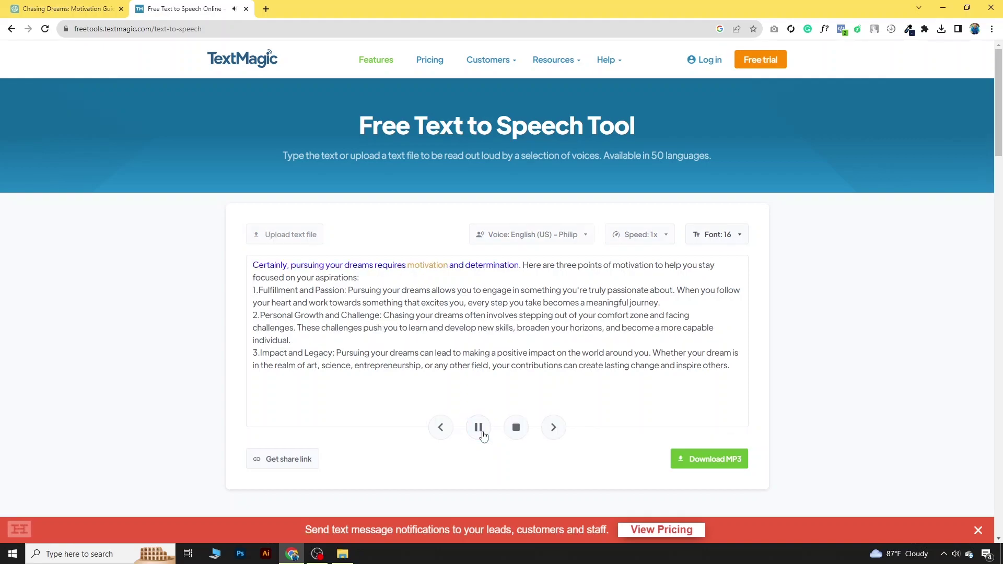
pyautogui.click(482, 434)
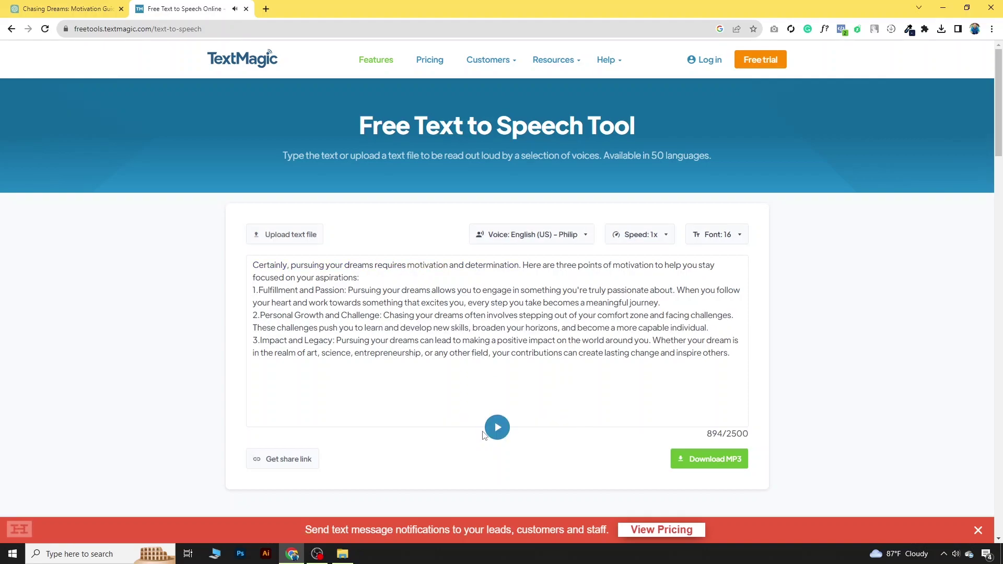
pyautogui.click(687, 469)
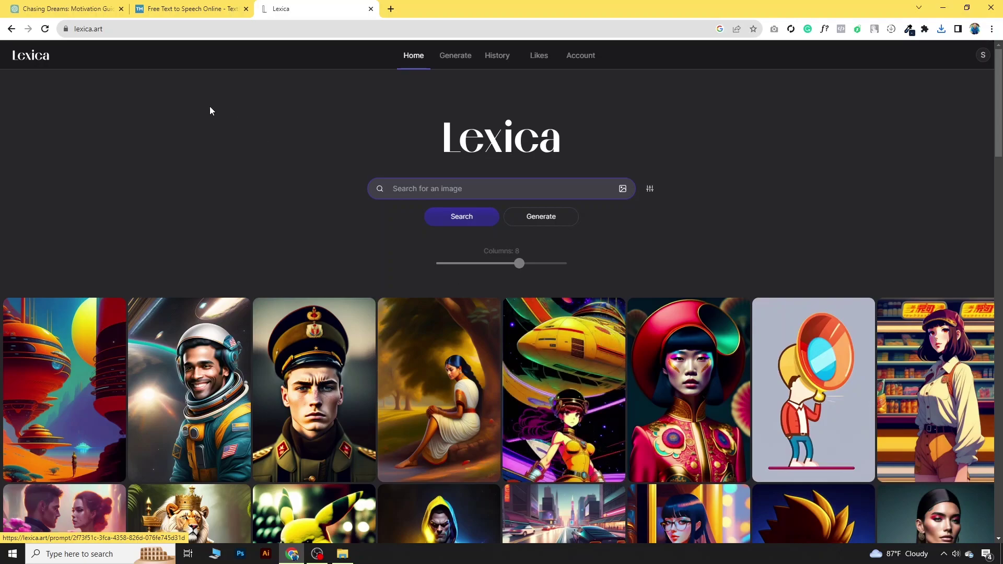
# Step: Copy "pursuing your dreams requires motivation and determination" from the TextMagic script and search Lexica for images with it
pyautogui.click(146, 29)
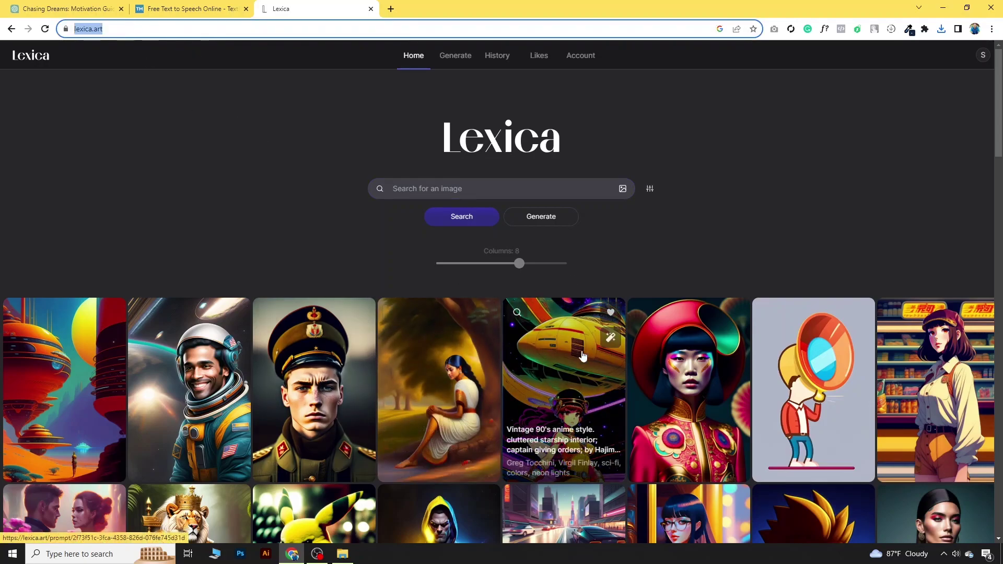
pyautogui.click(179, 10)
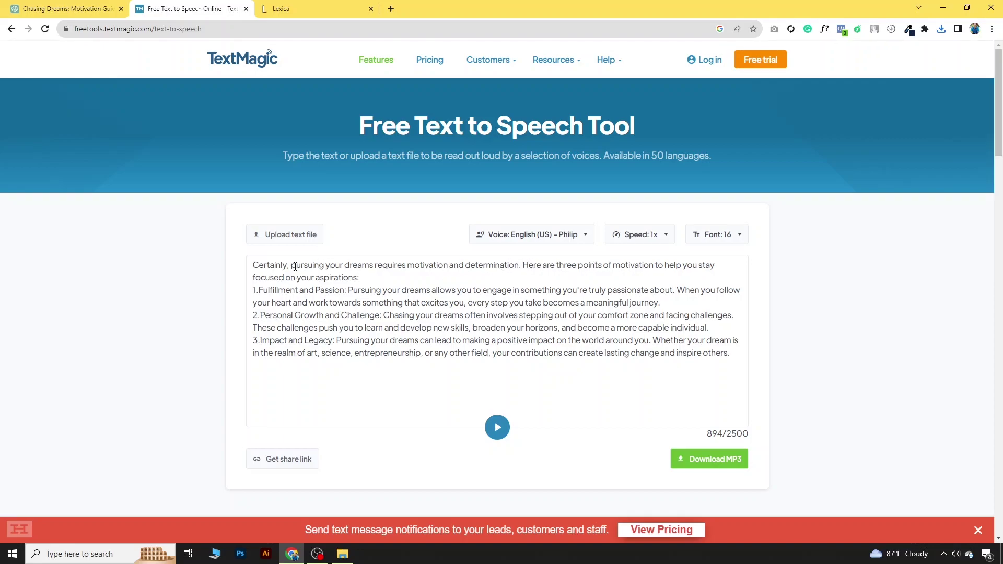
pyautogui.moveTo(290, 266); pyautogui.dragTo(519, 267)
pyautogui.hotkey('ctrl', 'c')
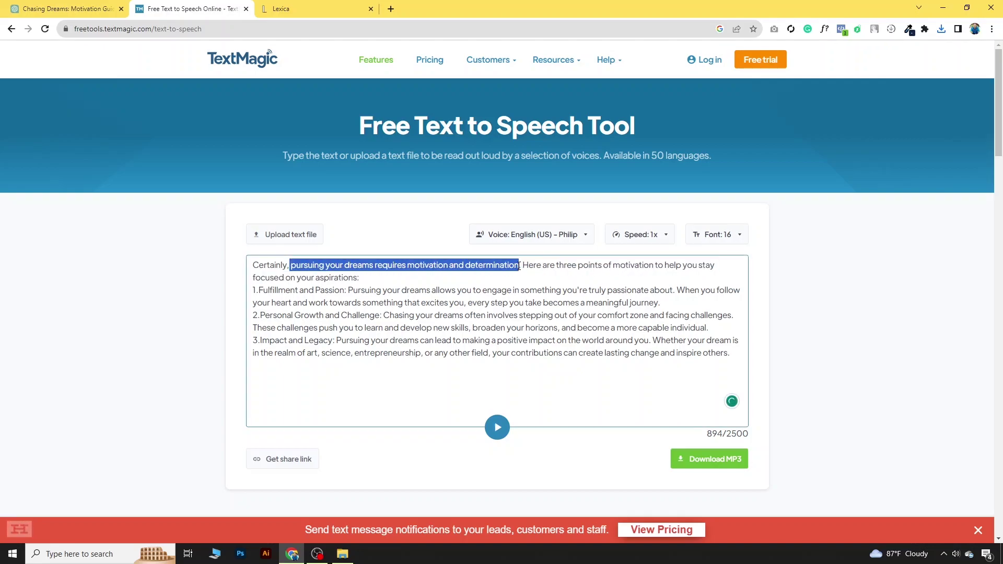
pyautogui.click(293, 9)
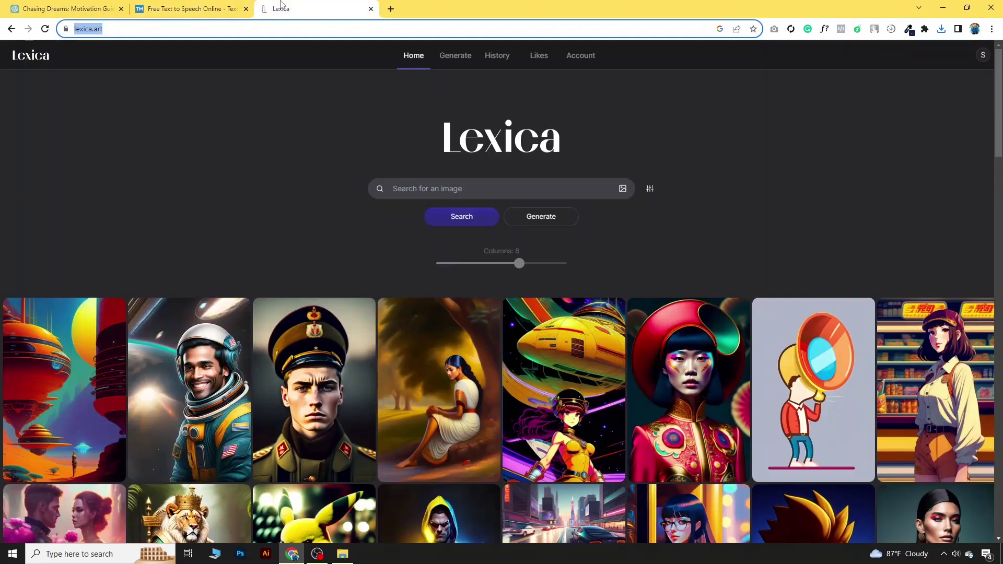
pyautogui.click(433, 194)
pyautogui.hotkey('ctrl', 'v')
pyautogui.click(455, 217)
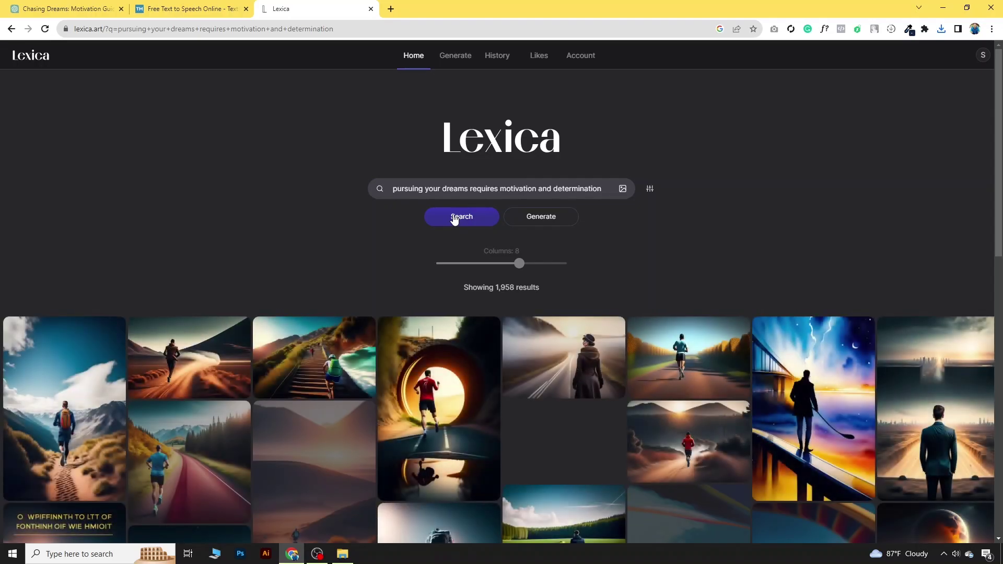
# Step: Browse the image results, download the "Man on top of a snowy mountain" picture and close its preview
pyautogui.scroll(-4, 723, 372)
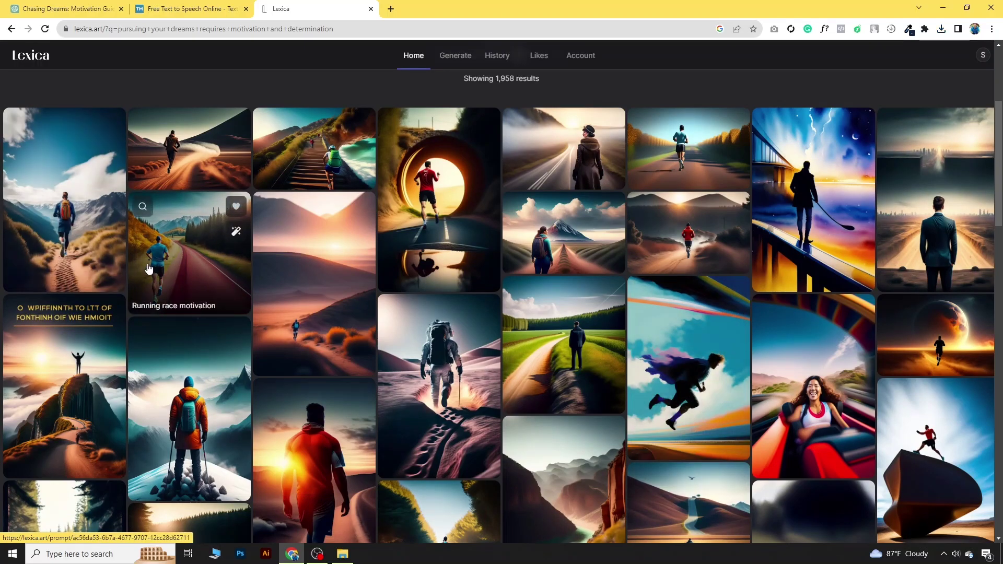
pyautogui.scroll(2, 457, 293)
pyautogui.scroll(-5, 439, 366)
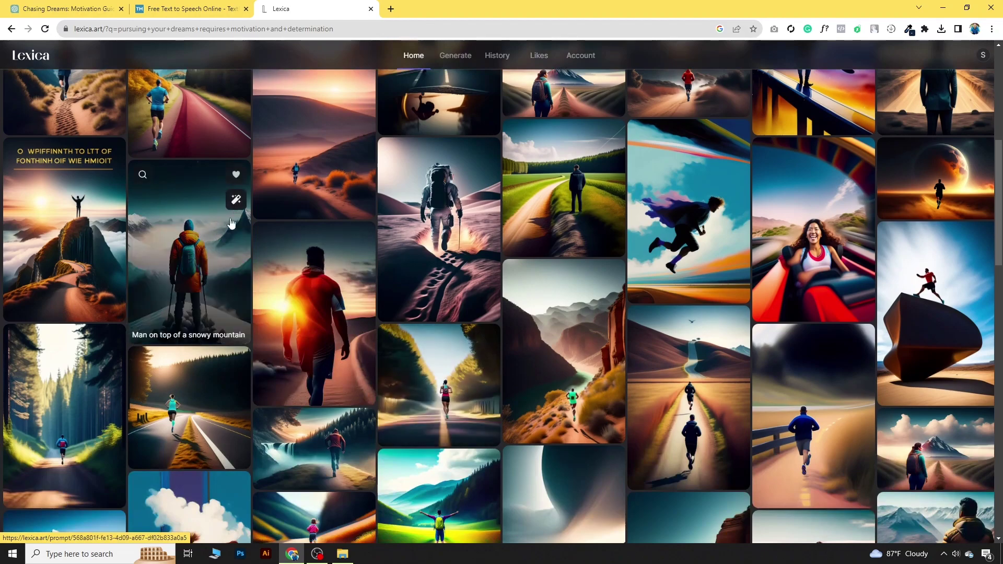
pyautogui.click(212, 251)
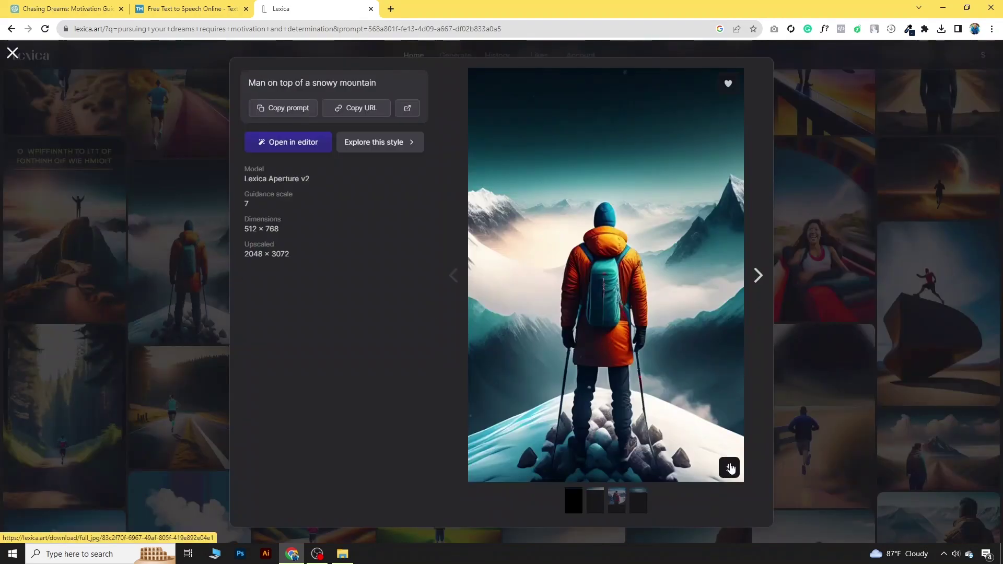
pyautogui.press('Escape')
pyautogui.scroll(10, 336, 269)
# Step: Copy the first sentence of the "Fulfillment and Passion" point from the script, search Lexica with it and browse the images
pyautogui.click(193, 9)
pyautogui.click(337, 298)
pyautogui.moveTo(259, 291)
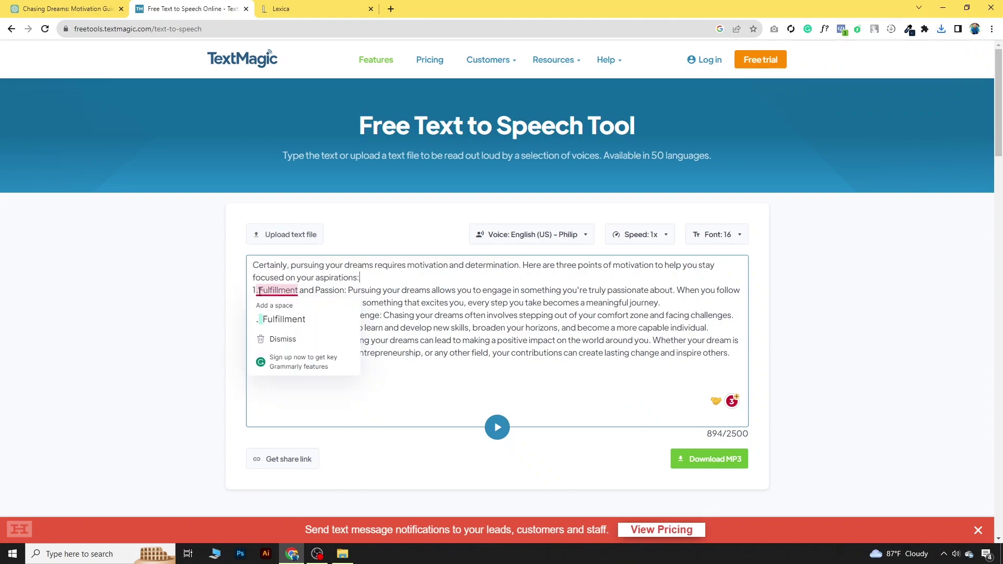
pyautogui.moveTo(260, 291); pyautogui.dragTo(366, 291)
pyautogui.moveTo(365, 291); pyautogui.dragTo(382, 291)
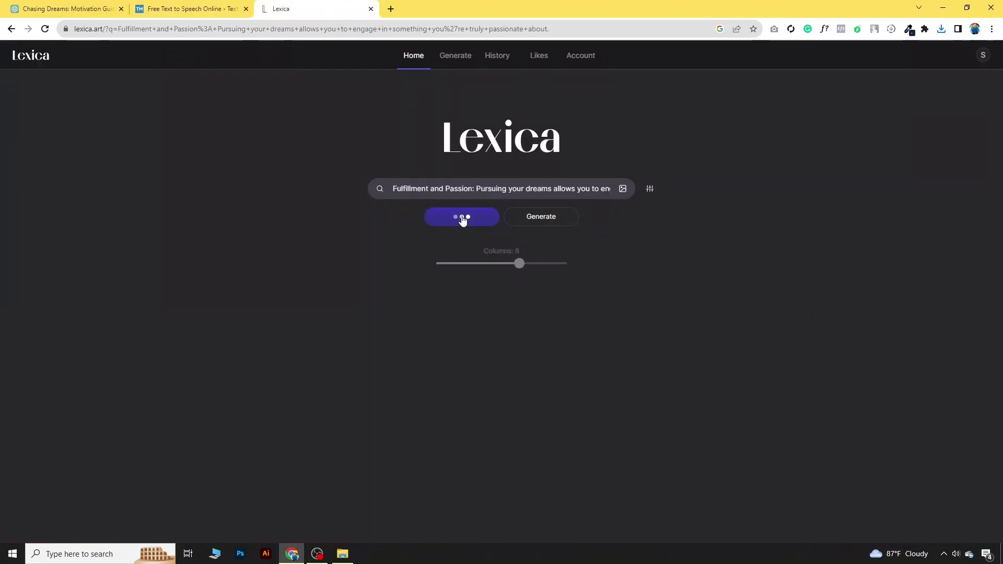
pyautogui.click(461, 217)
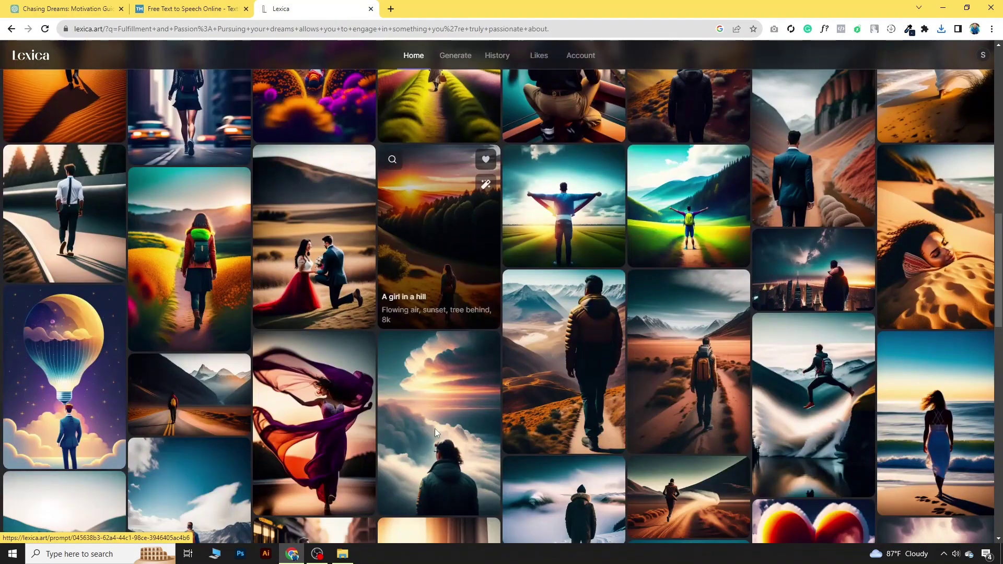
pyautogui.scroll(-5, 435, 429)
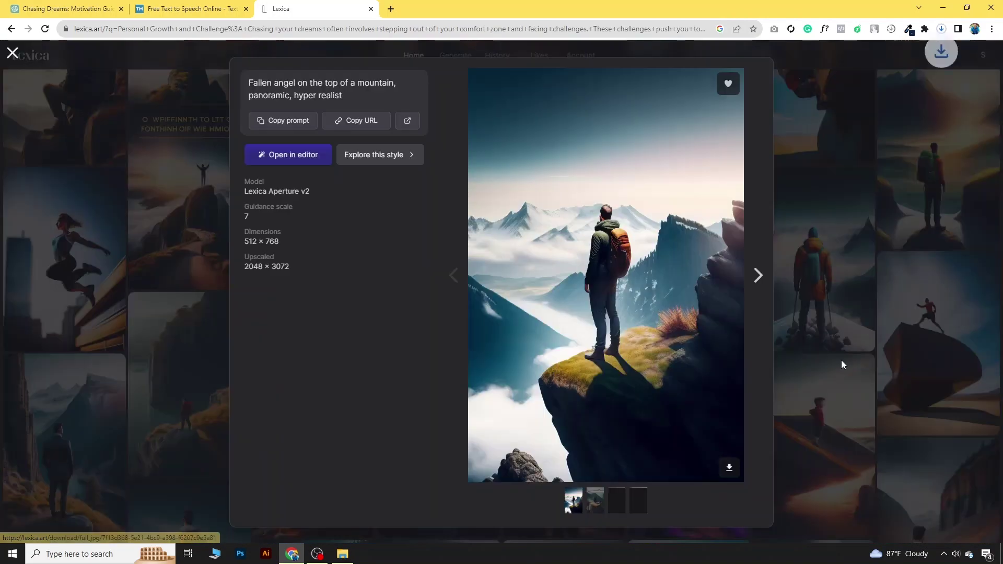
# Step: From the "Personal Growth and Challenge" results, download the image of a man sitting on a grassy rock above misty valleys
pyautogui.click(841, 359)
pyautogui.scroll(-5, 842, 364)
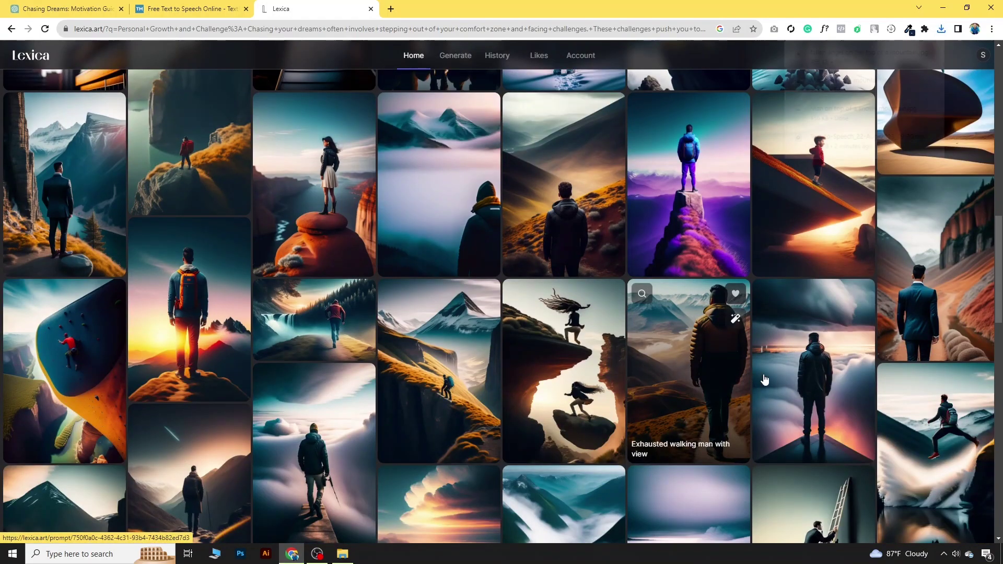
pyautogui.scroll(-5, 392, 387)
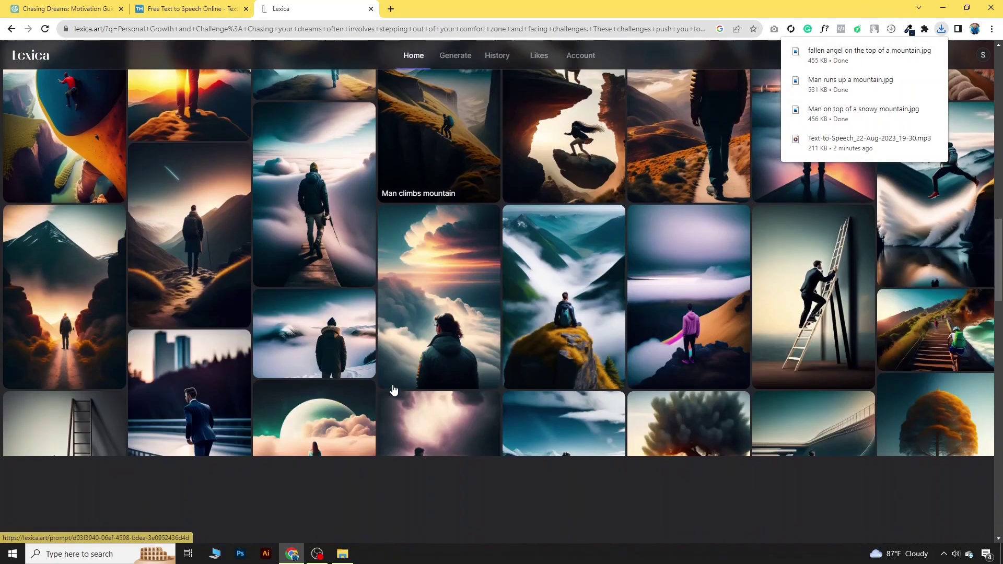
pyautogui.click(601, 335)
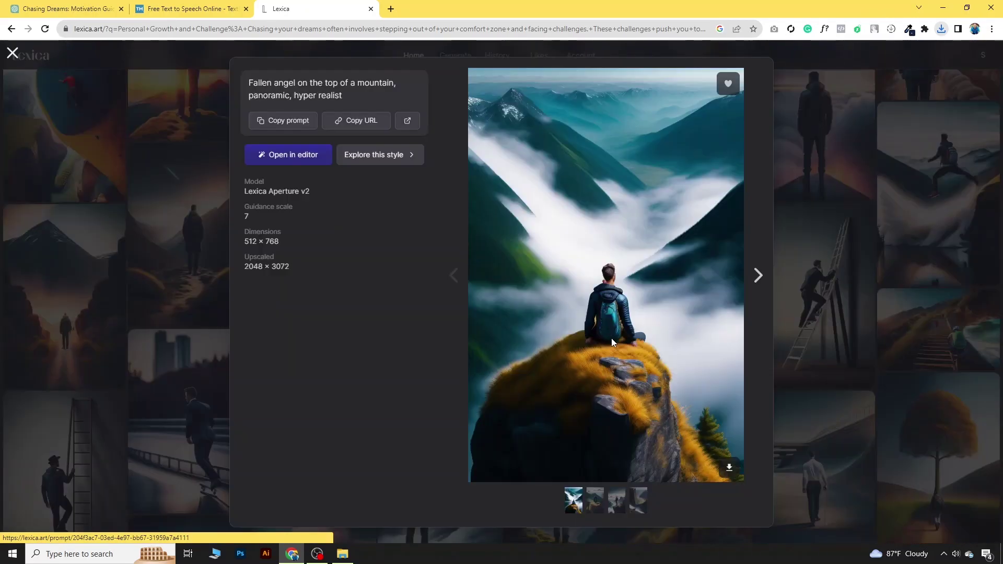
pyautogui.click(727, 469)
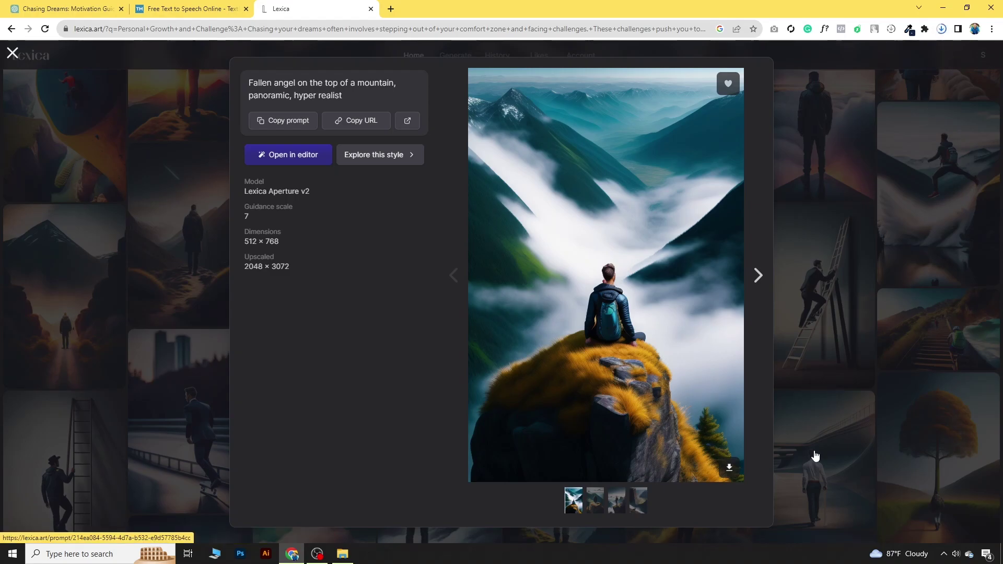
pyautogui.click(813, 453)
# Step: Find the "Character on a bridge top view" image among the results, download it and close its preview
pyautogui.scroll(-4, 834, 457)
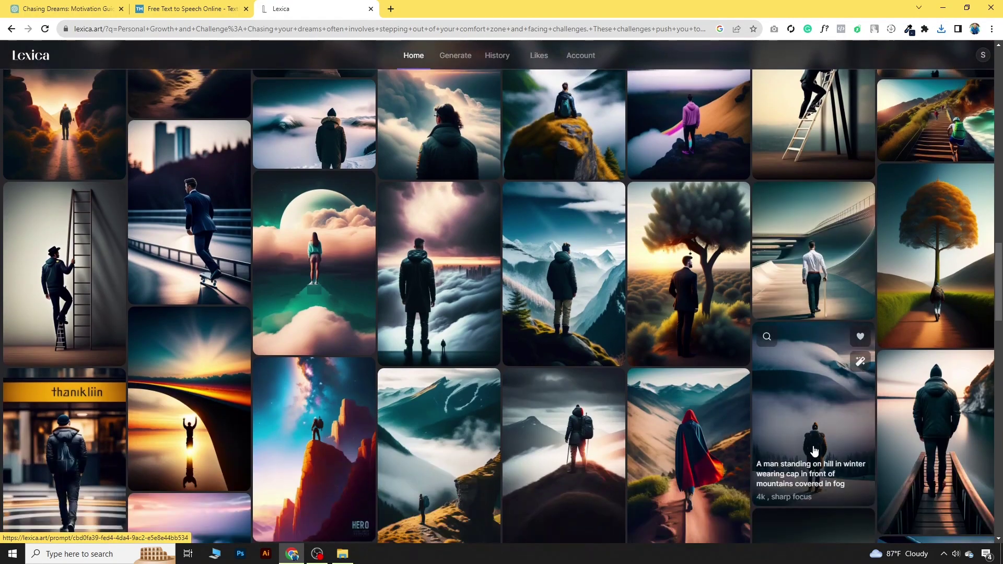
pyautogui.click(961, 436)
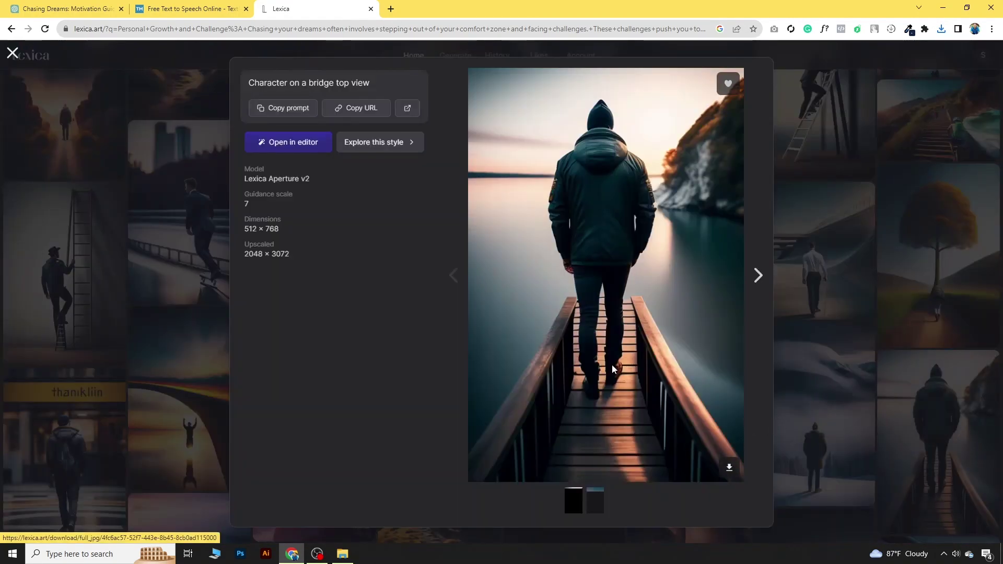
pyautogui.click(156, 338)
# Step: Copy "pursuing your dreams requires motivation and determination." from the TextMagic script and search Lexica for images with it
pyautogui.scroll(10, 481, 374)
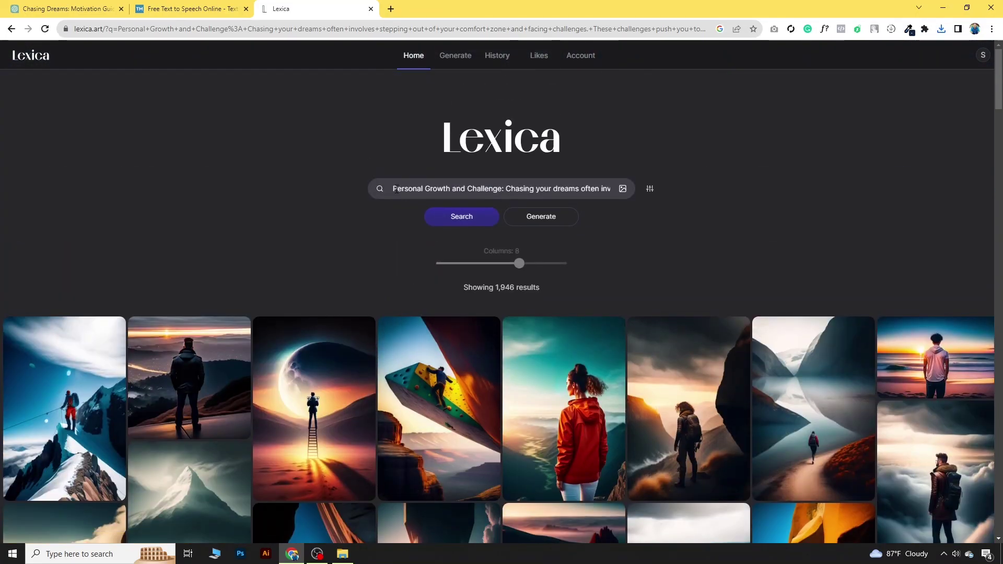
pyautogui.click(195, 6)
pyautogui.click(297, 290)
pyautogui.moveTo(294, 267); pyautogui.dragTo(522, 266)
pyautogui.hotkey('ctrl', 'c')
pyautogui.click(281, 9)
pyautogui.click(418, 189)
pyautogui.hotkey('ctrl', 'a')
pyautogui.hotkey('ctrl', 'v')
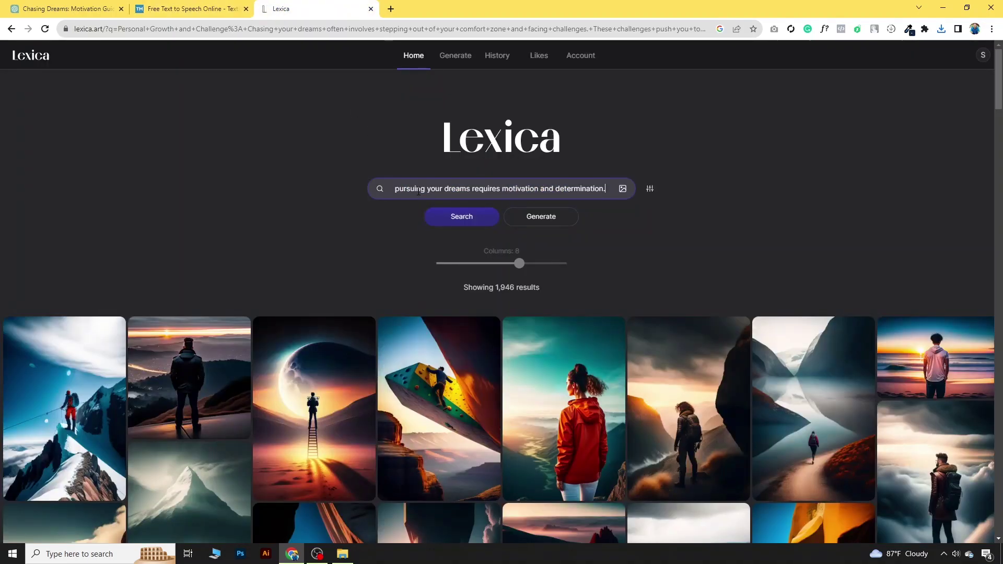
pyautogui.click(445, 220)
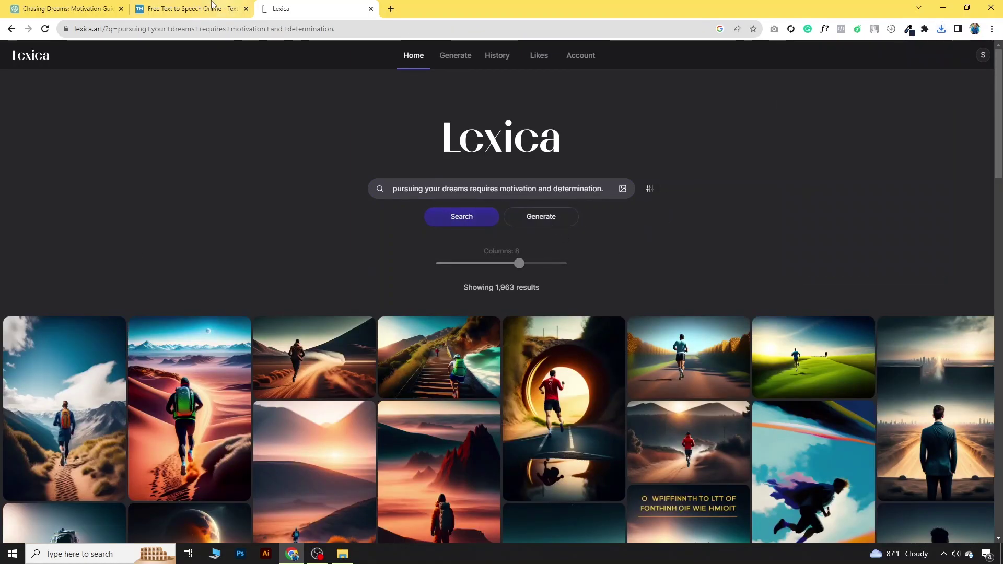
# Step: Check the TextMagic script once more, return to Lexica and open capcut.com in a new browser tab
pyautogui.click(217, 4)
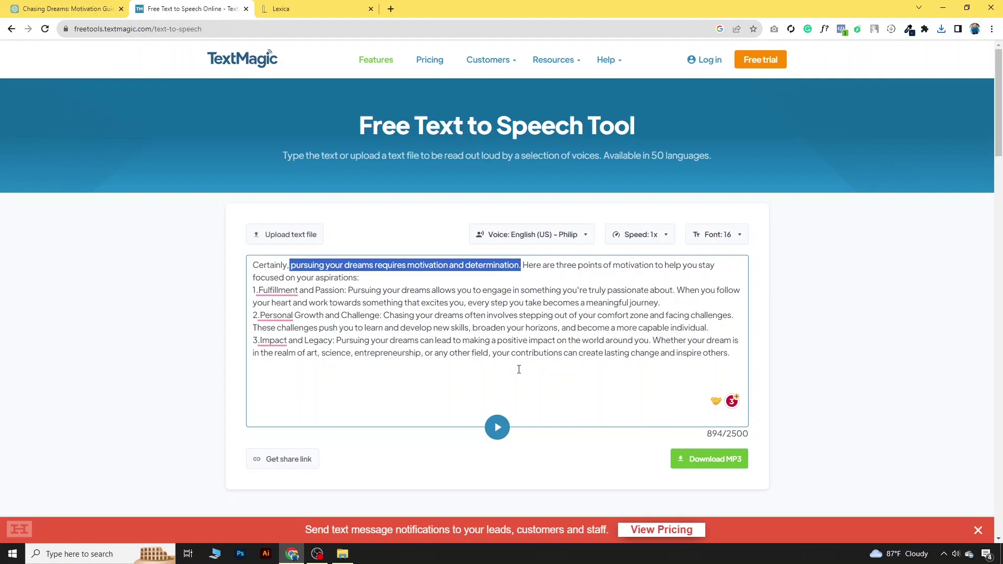
pyautogui.click(319, 8)
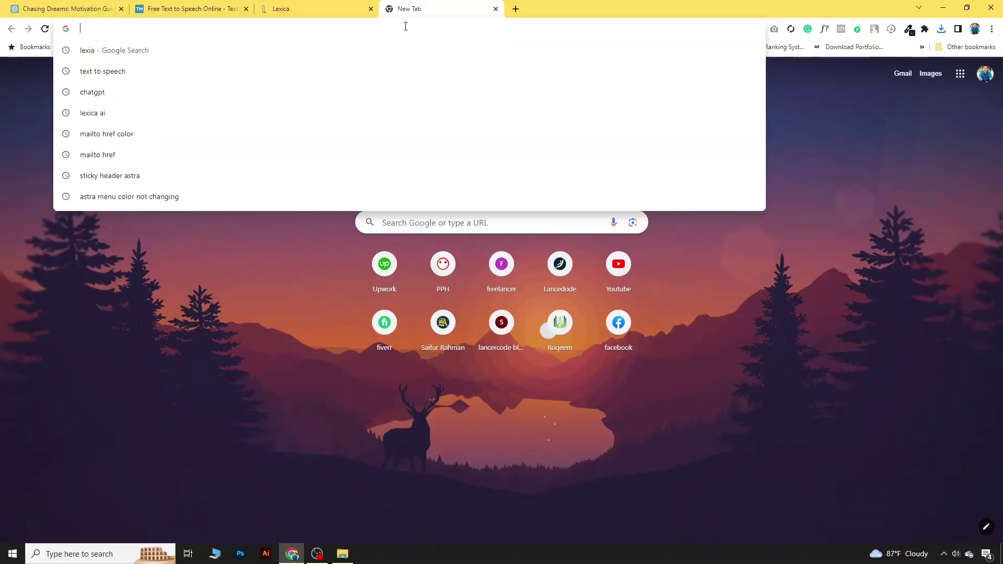
pyautogui.write('cap')
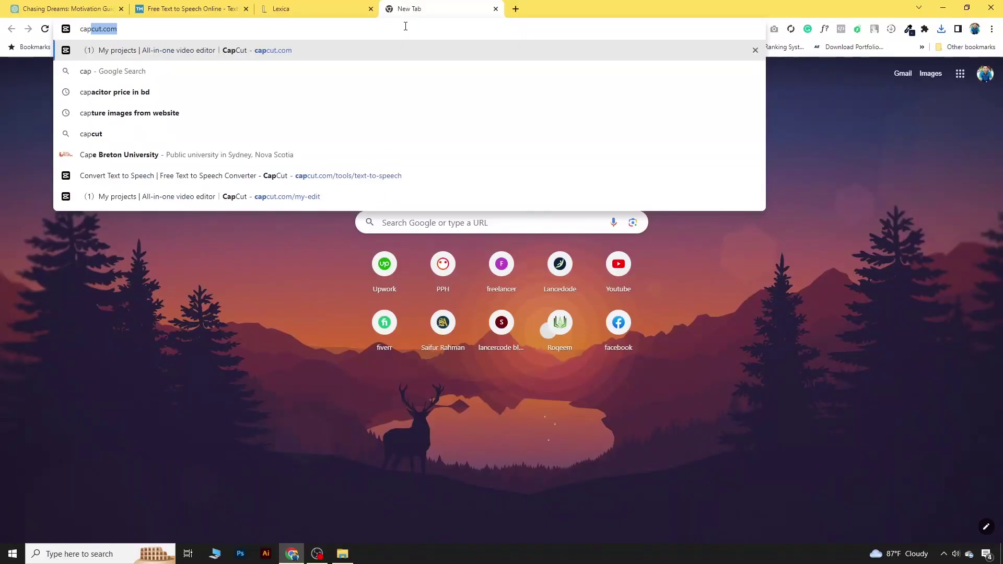
pyautogui.write('cut')
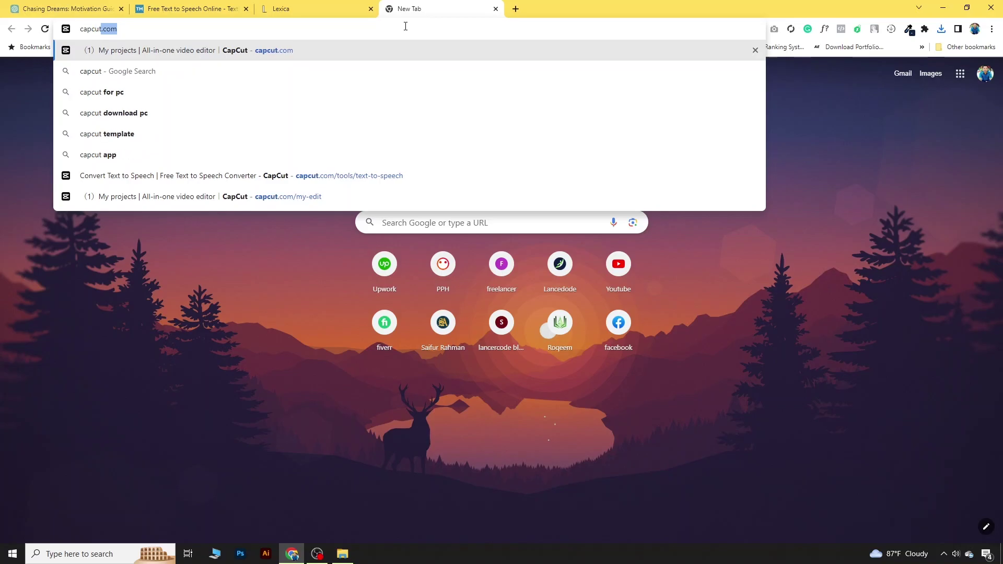
pyautogui.press('Return')
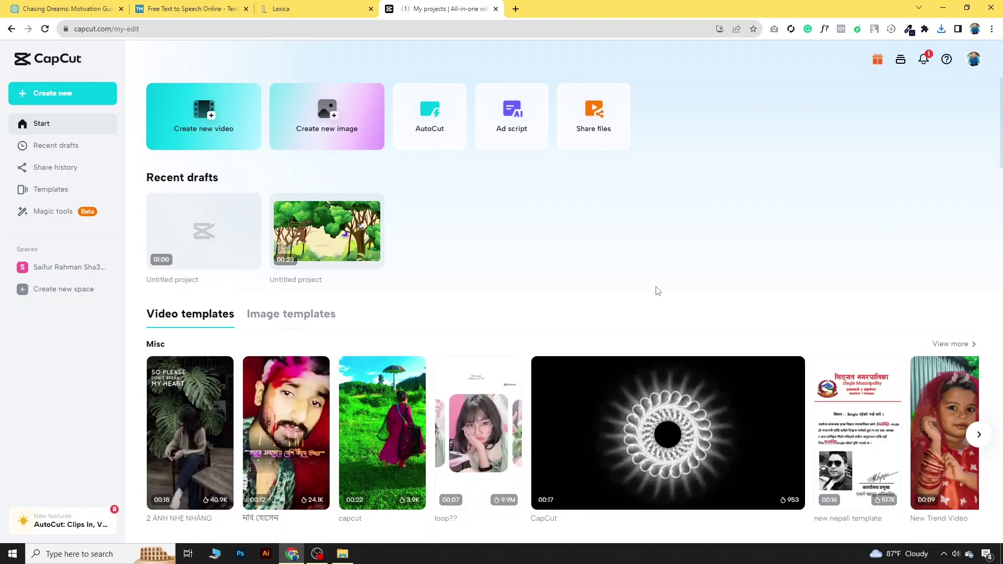
# Step: Create a new 9:16 video project in CapCut and close the leftover My projects tab
pyautogui.click(52, 95)
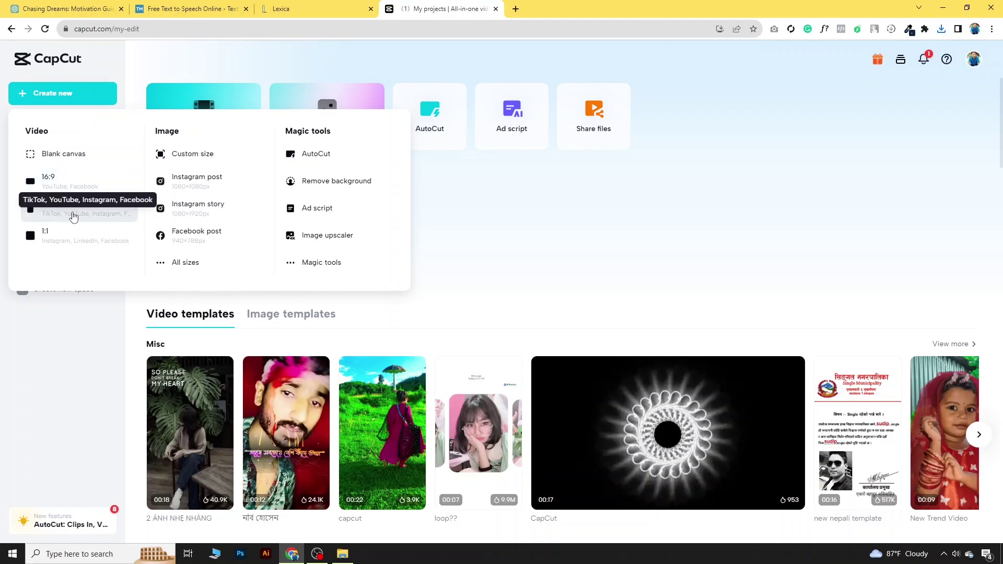
pyautogui.click(73, 217)
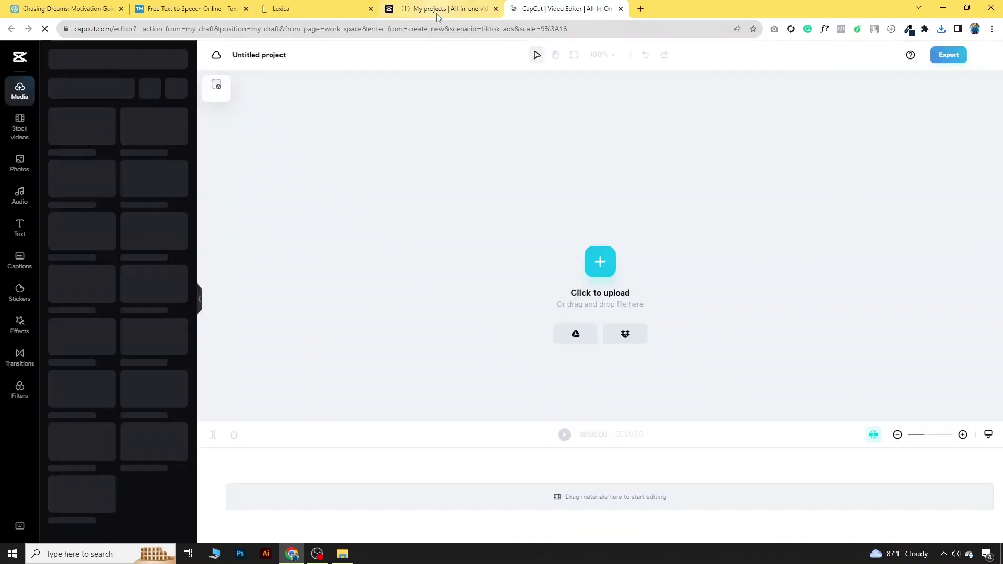
pyautogui.click(437, 14)
pyautogui.click(495, 9)
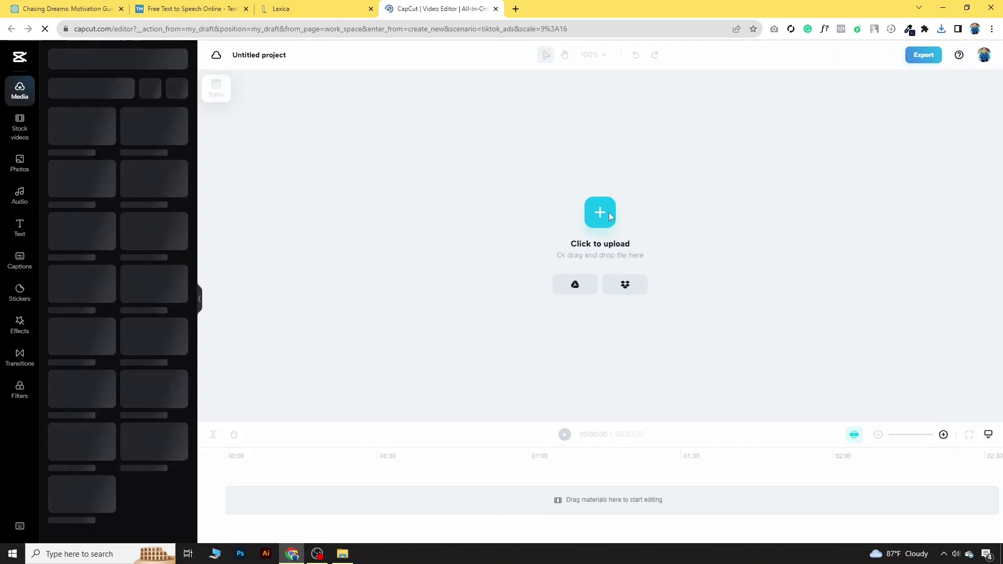
# Step: Upload the downloaded motivational images and the Text-to-Speech_22-Aug-2023_19-30.mp3 voiceover from Downloads into the project
pyautogui.click(603, 214)
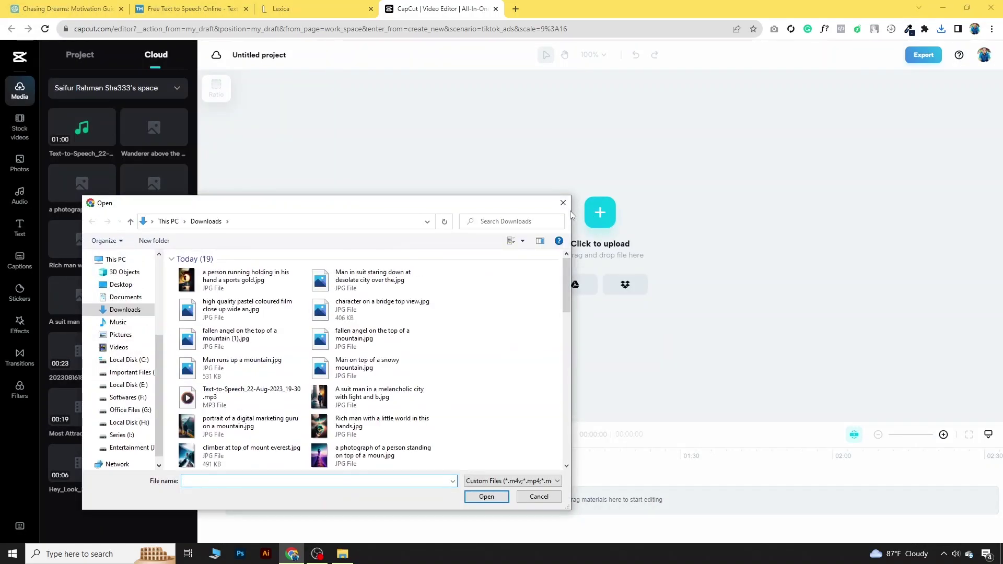
pyautogui.moveTo(285, 290); pyautogui.dragTo(366, 381)
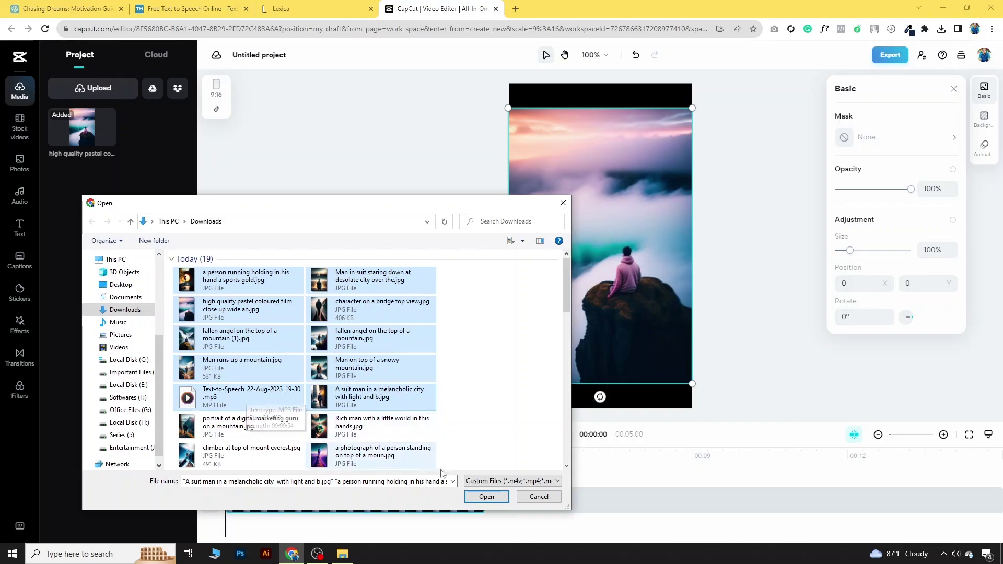
pyautogui.press('Return')
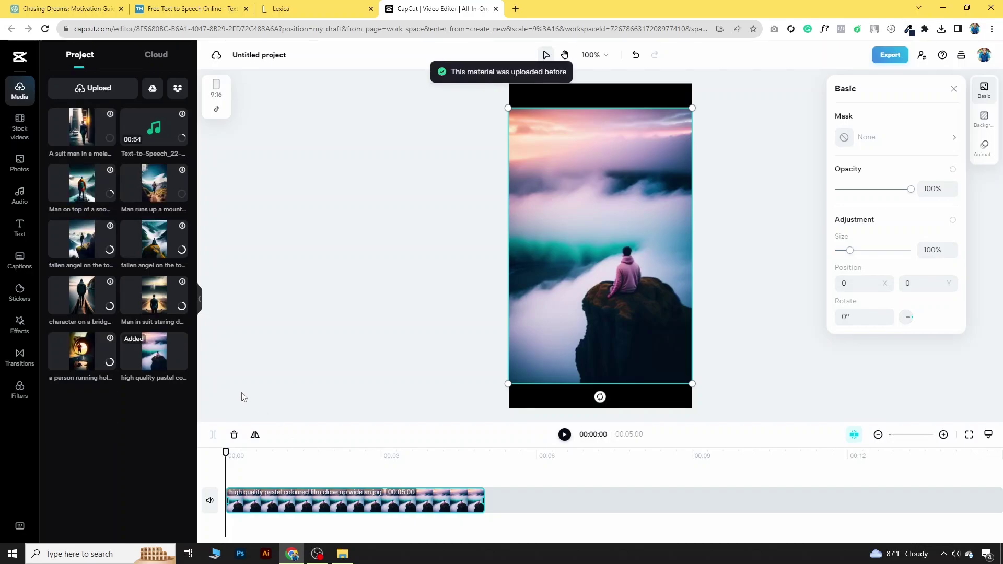
pyautogui.click(955, 90)
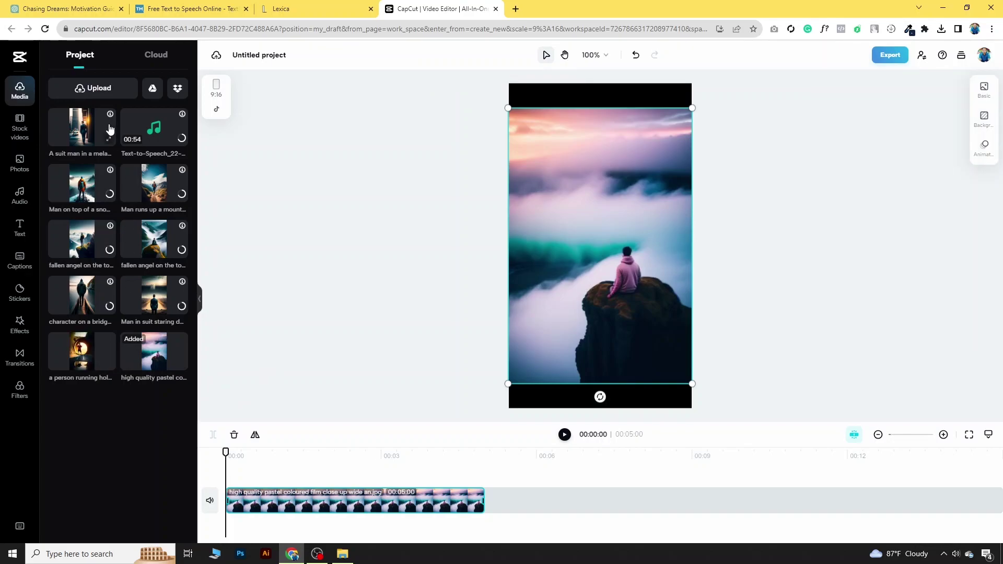
# Step: Place the text-to-speech MP3 beneath the first image clip and add "Man runs up a mountain" after that clip
pyautogui.moveTo(147, 135); pyautogui.dragTo(229, 524)
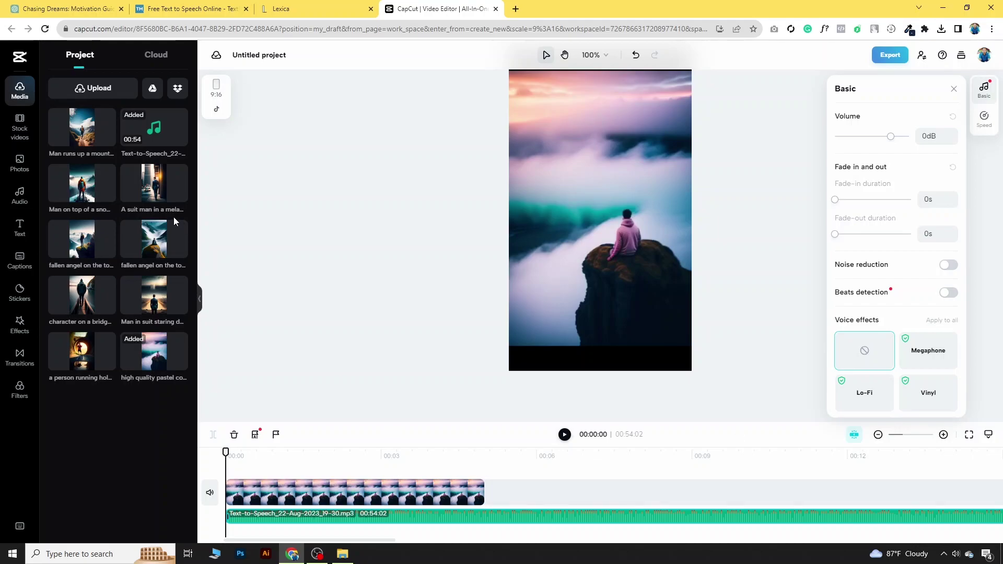
pyautogui.moveTo(72, 128); pyautogui.dragTo(529, 491)
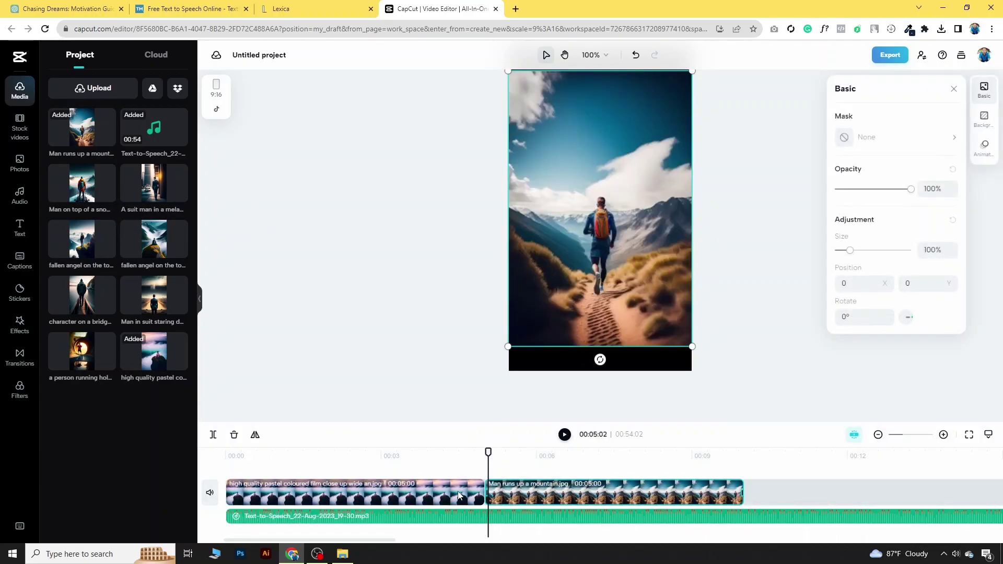
# Step: Extend the first image clip to 00:05:13 and append the "Man on top of a snowy mountain" image to the track
pyautogui.click(470, 496)
pyautogui.moveTo(482, 489); pyautogui.dragTo(554, 492)
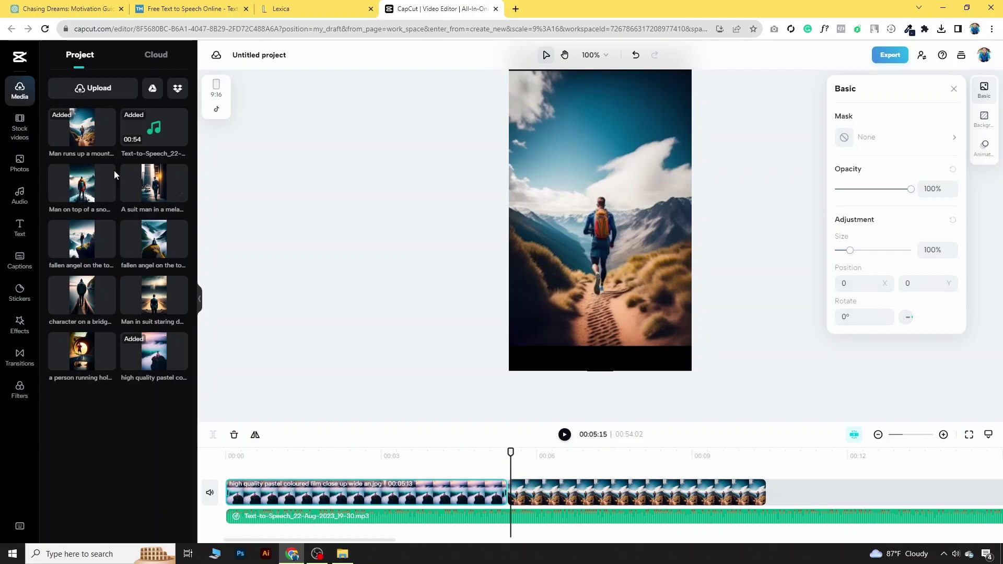
pyautogui.moveTo(84, 191); pyautogui.dragTo(804, 509)
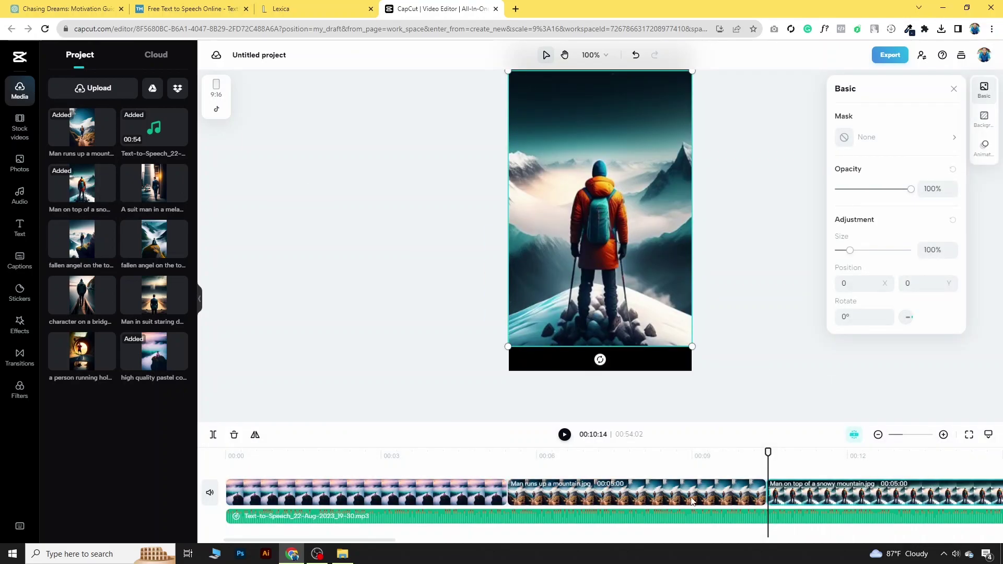
# Step: Append the mountain runner again, bridge character, running person, melancholic city suit man and "Man in suit staring down" images to the timeline
pyautogui.click(880, 435)
pyautogui.moveTo(82, 128); pyautogui.dragTo(337, 493)
pyautogui.moveTo(86, 293); pyautogui.dragTo(361, 492)
pyautogui.moveTo(59, 339); pyautogui.dragTo(371, 492)
pyautogui.moveTo(154, 186); pyautogui.dragTo(397, 492)
pyautogui.moveTo(154, 298); pyautogui.dragTo(477, 499)
# Step: Adjust the lengths of the image clips so the image track ends level with the voiceover
pyautogui.moveTo(412, 493); pyautogui.dragTo(440, 495)
pyautogui.click(241, 494)
pyautogui.moveTo(253, 494); pyautogui.dragTo(273, 495)
pyautogui.click(288, 495)
pyautogui.moveTo(299, 495); pyautogui.dragTo(416, 495)
pyautogui.click(335, 497)
pyautogui.moveTo(442, 495); pyautogui.dragTo(507, 495)
pyautogui.moveTo(533, 495); pyautogui.dragTo(555, 494)
pyautogui.moveTo(321, 495); pyautogui.dragTo(299, 495)
pyautogui.moveTo(488, 494); pyautogui.dragTo(456, 494)
pyautogui.moveTo(566, 494); pyautogui.dragTo(507, 494)
pyautogui.moveTo(443, 494); pyautogui.dragTo(387, 494)
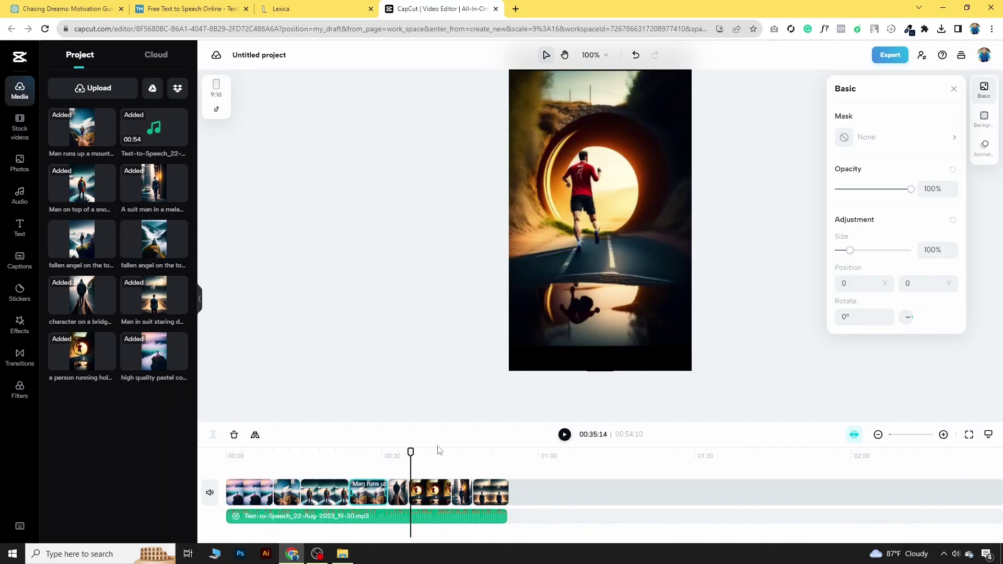
# Step: Move the playhead back to the start and preview the first seconds of the video
pyautogui.moveTo(411, 451); pyautogui.dragTo(226, 453)
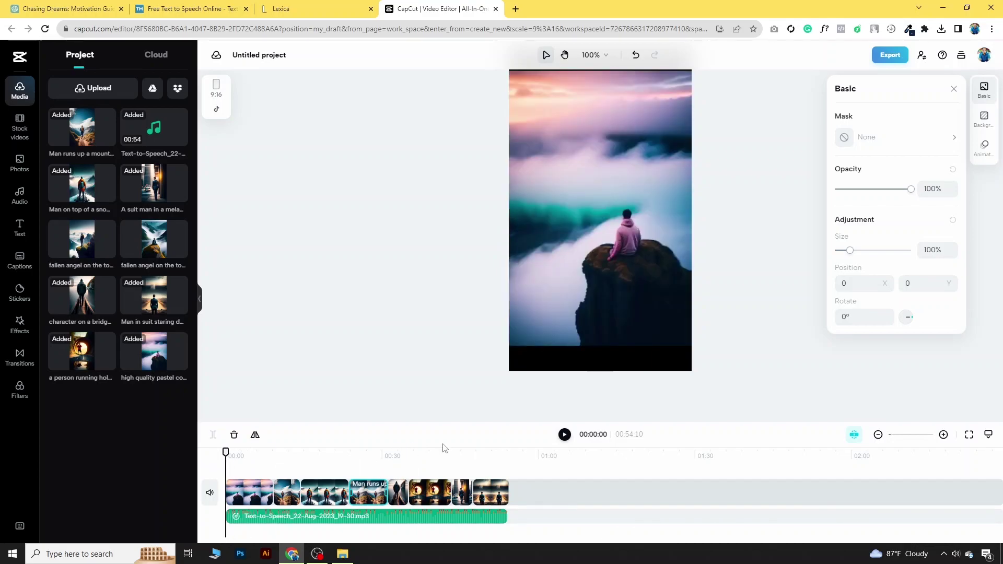
pyautogui.click(565, 434)
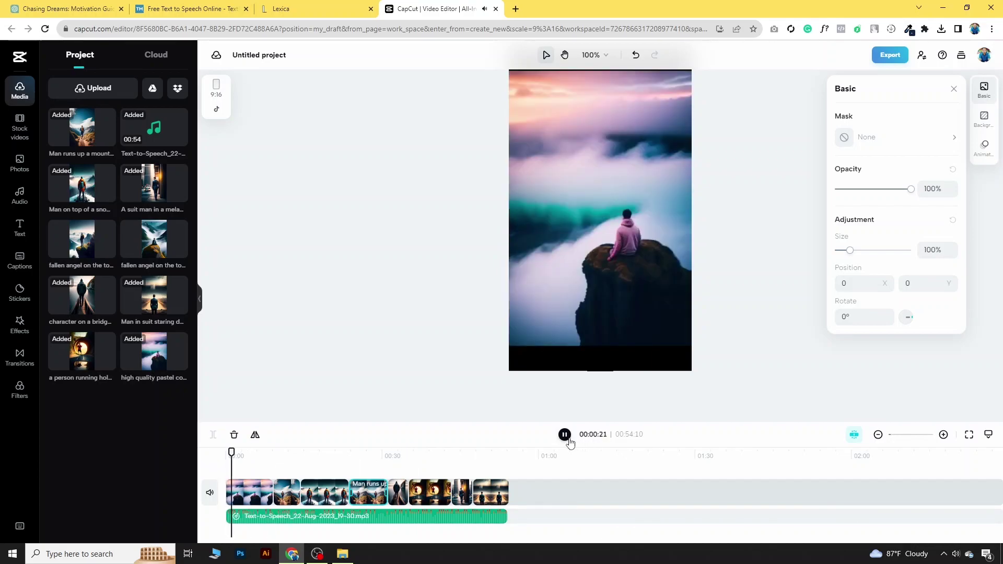
pyautogui.press('space')
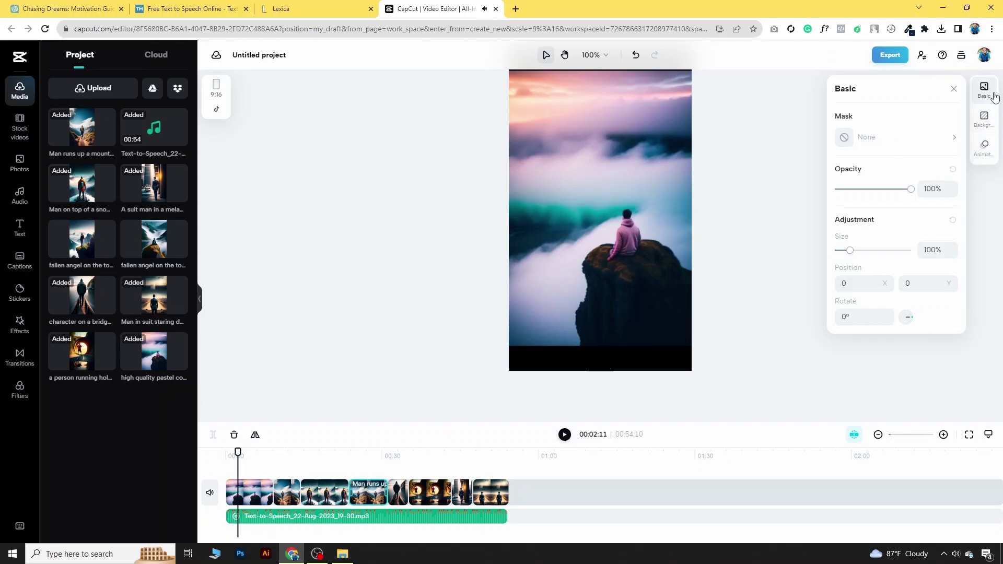
pyautogui.click(993, 255)
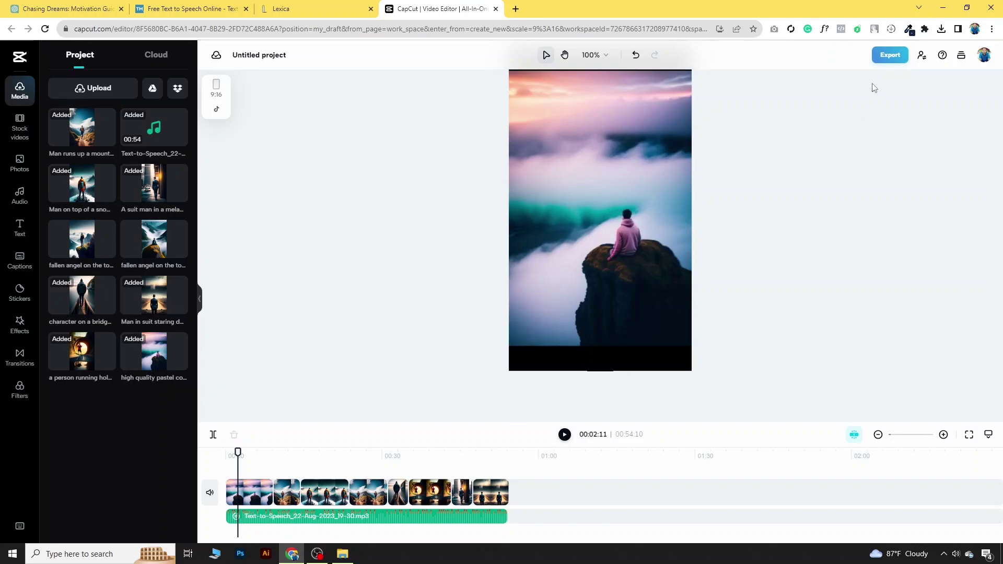
pyautogui.click(890, 55)
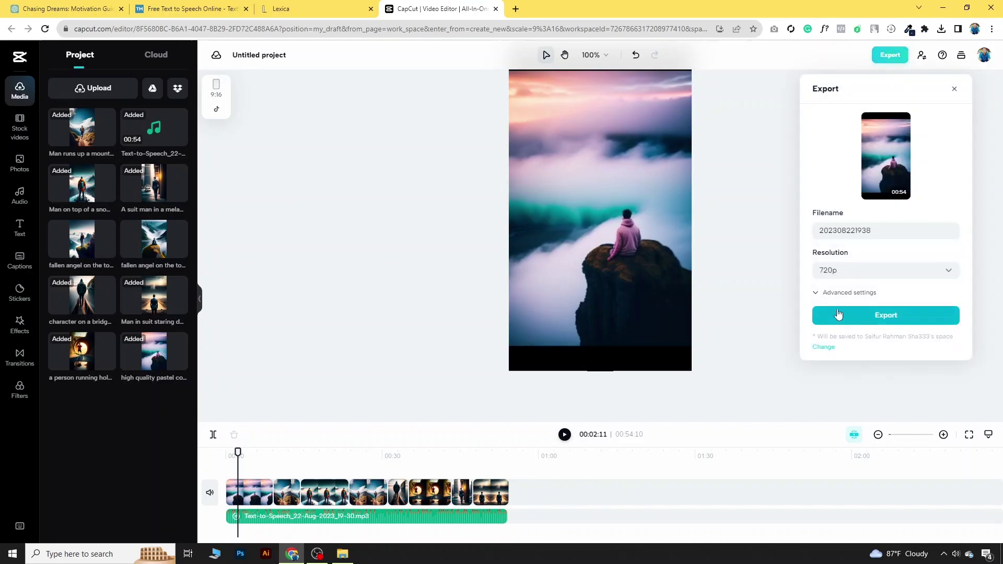
pyautogui.click(869, 269)
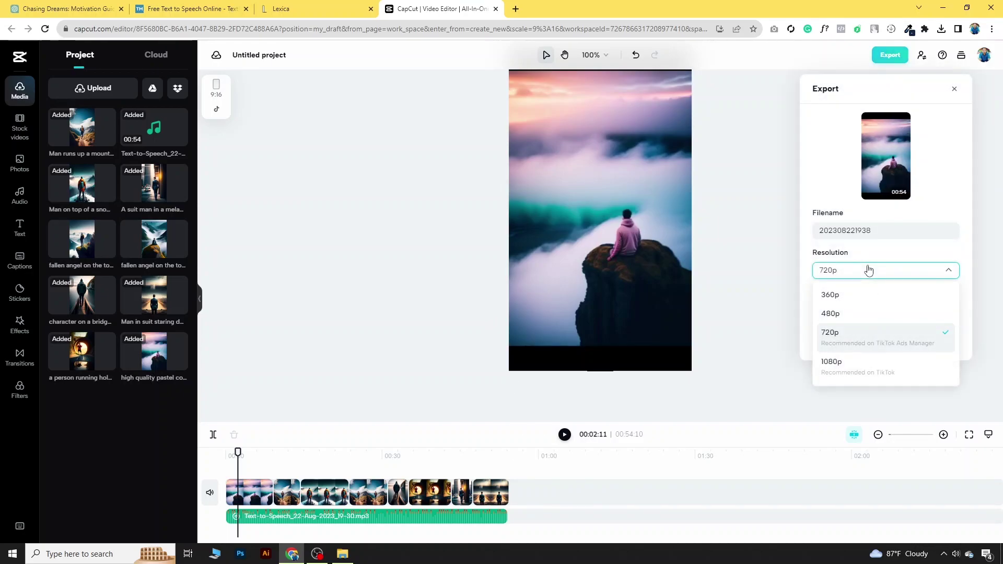
pyautogui.click(857, 345)
pyautogui.click(870, 323)
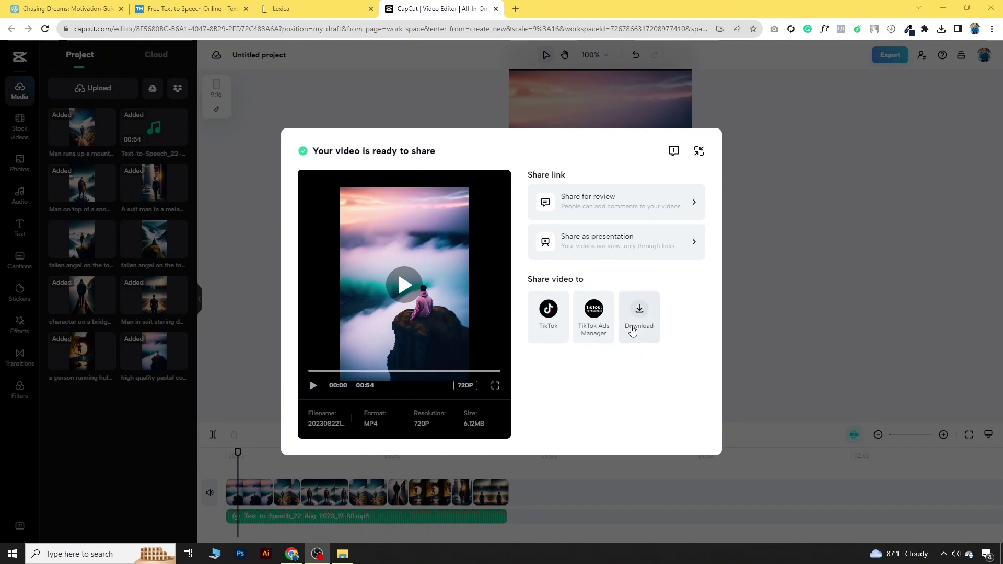
pyautogui.click(645, 311)
# Step: View the exported video in KMPlayer, dismiss the update offer and switch back to the browser
pyautogui.click(368, 554)
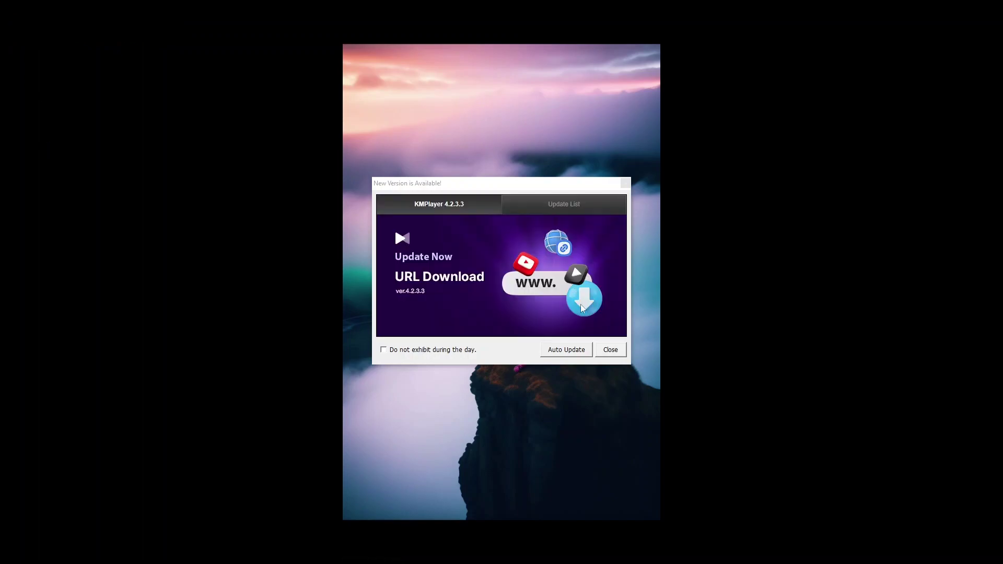
pyautogui.click(610, 349)
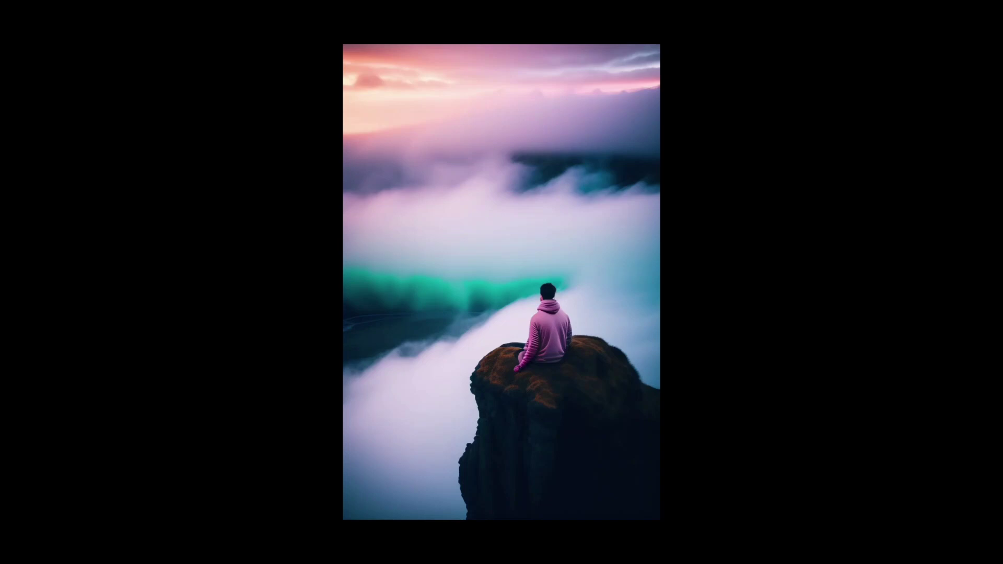
pyautogui.hotkey('alt', 'Tab')
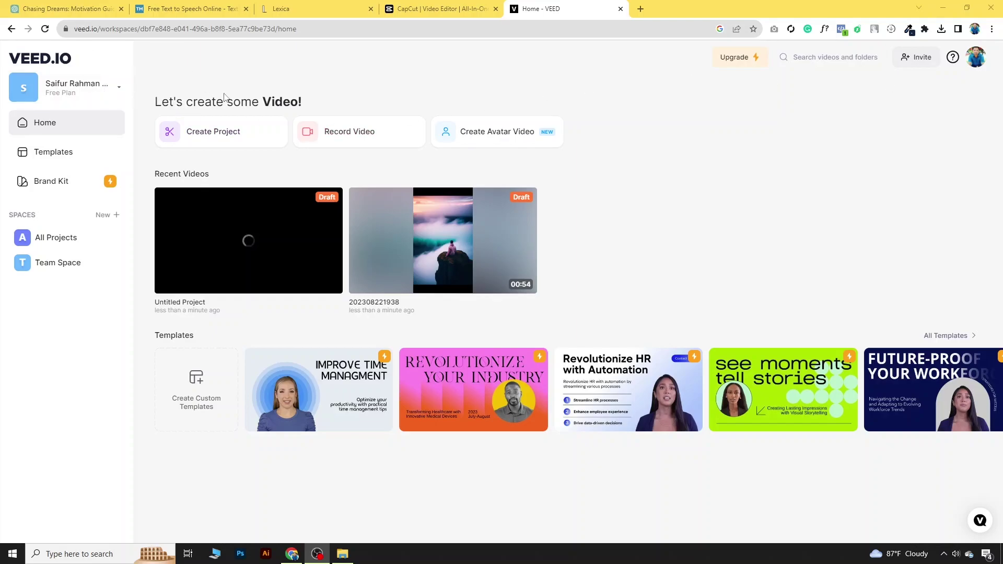
# Step: Create a new VEED project and upload 202308221938.mp4 from the Downloads folder into it
pyautogui.click(212, 141)
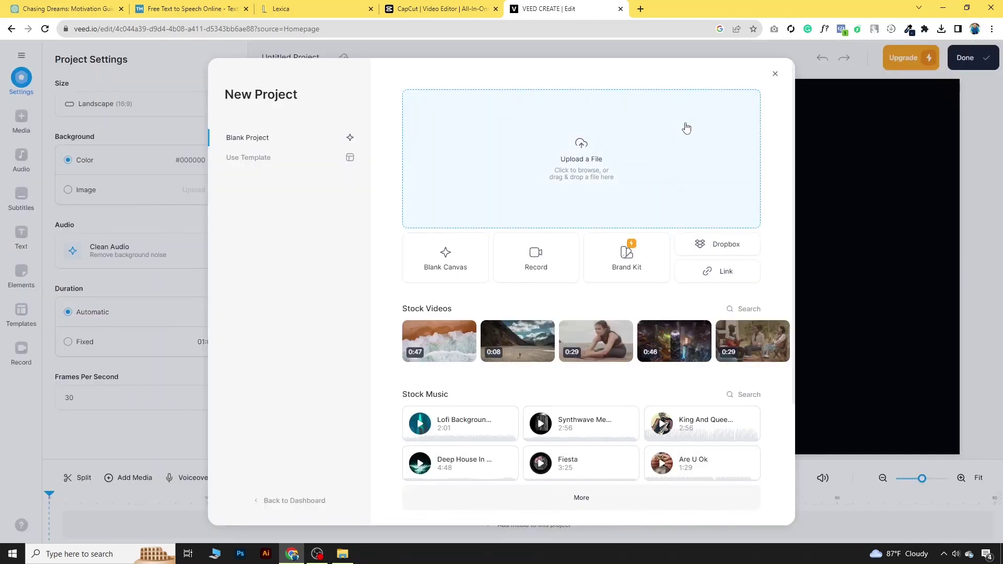
pyautogui.click(597, 164)
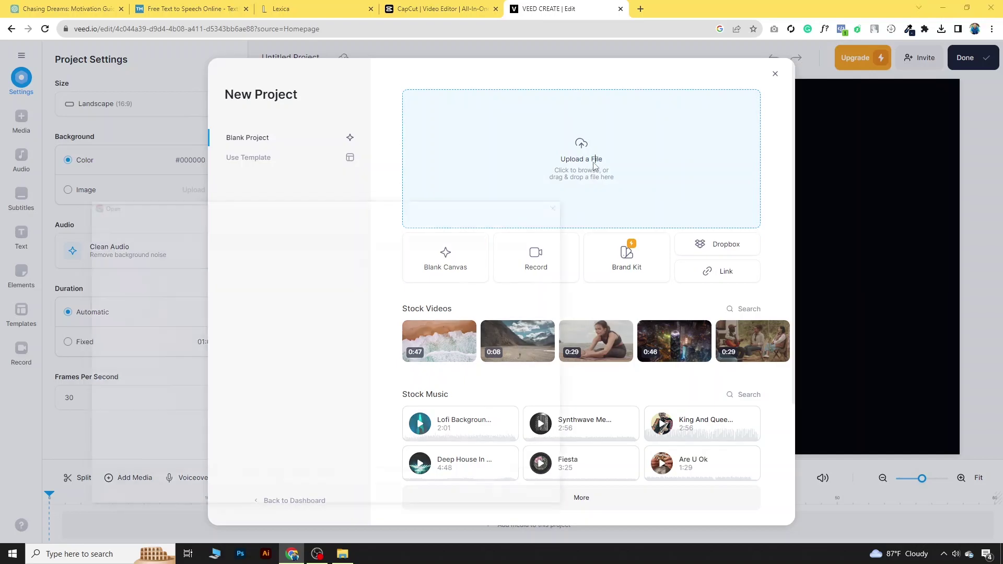
pyautogui.click(203, 278)
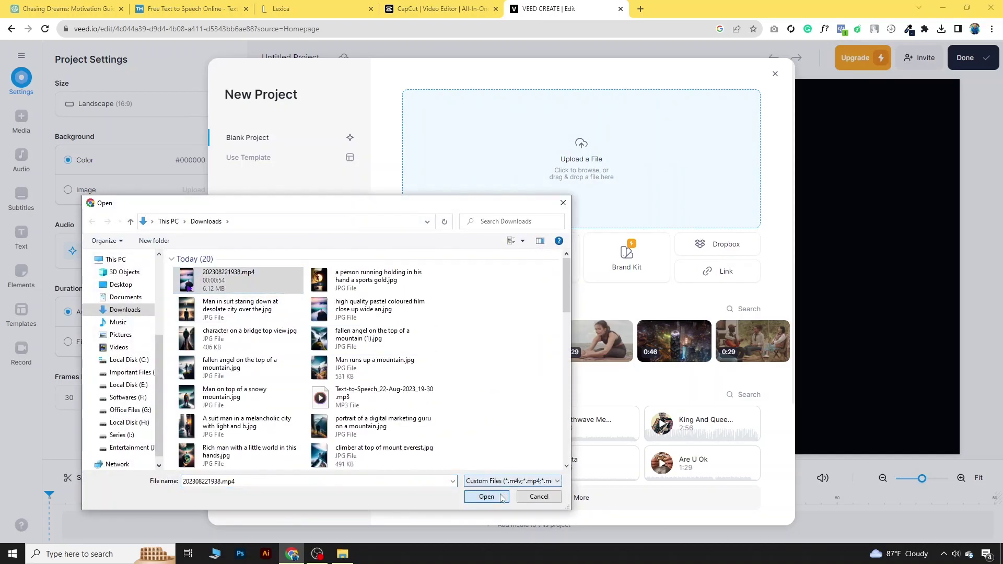
pyautogui.click(486, 497)
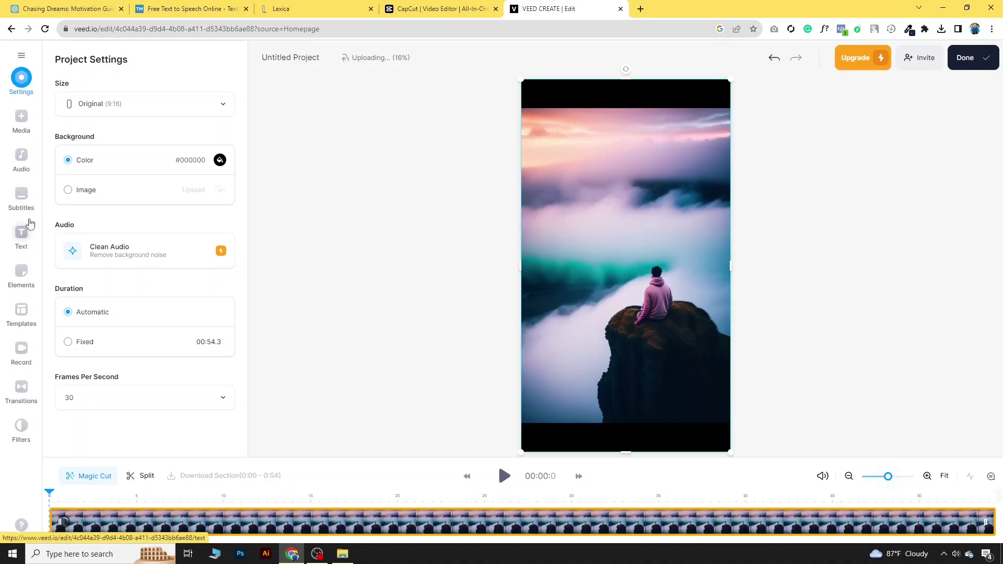
# Step: Generate automatic English subtitles with automatic highlighting and preview the first captions in the video
pyautogui.click(27, 199)
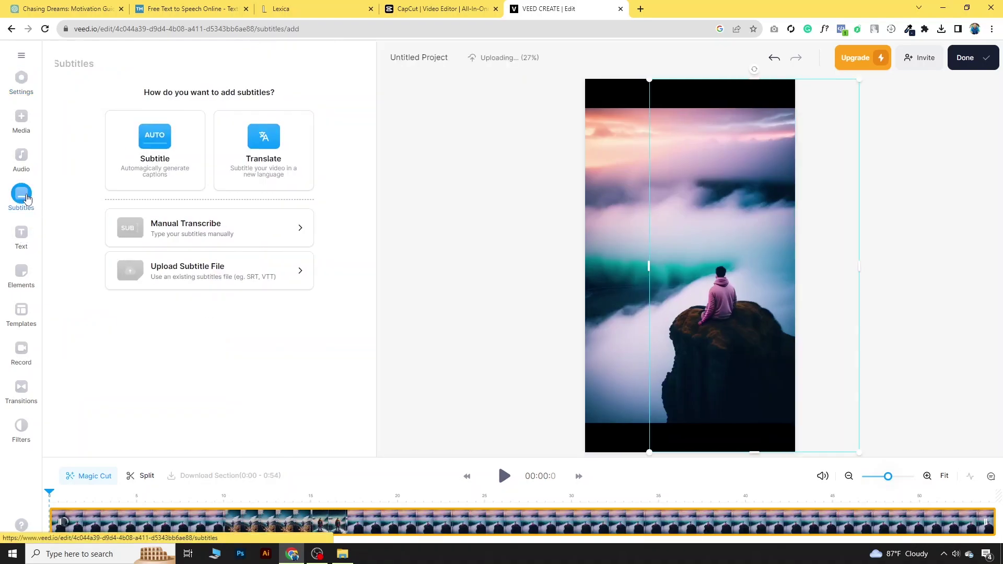
pyautogui.click(160, 162)
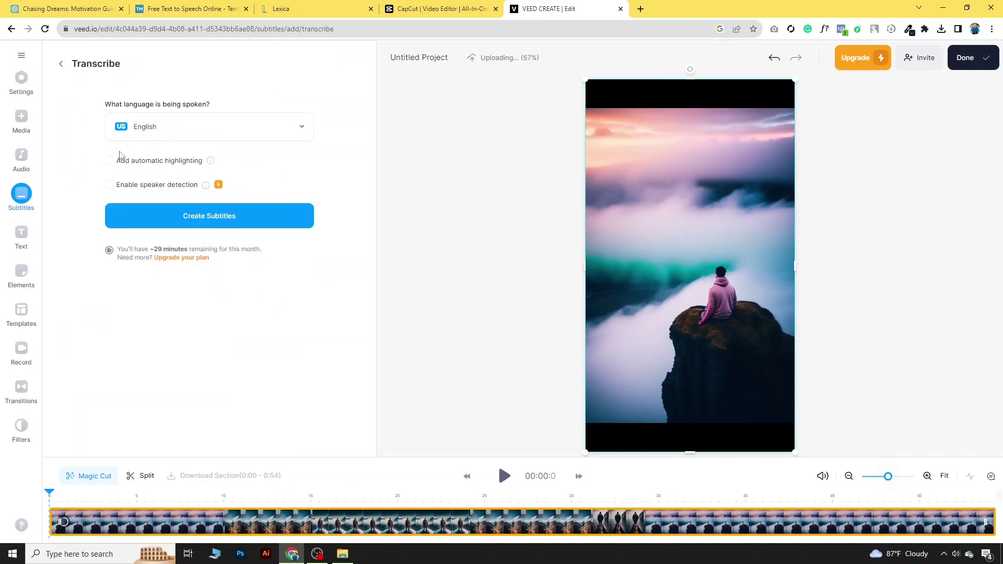
pyautogui.click(112, 161)
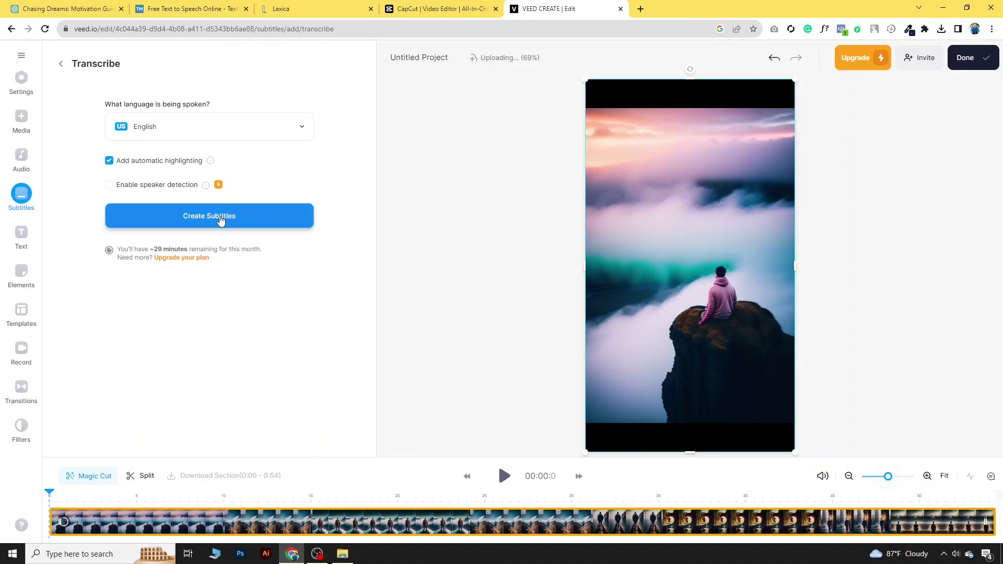
pyautogui.click(220, 218)
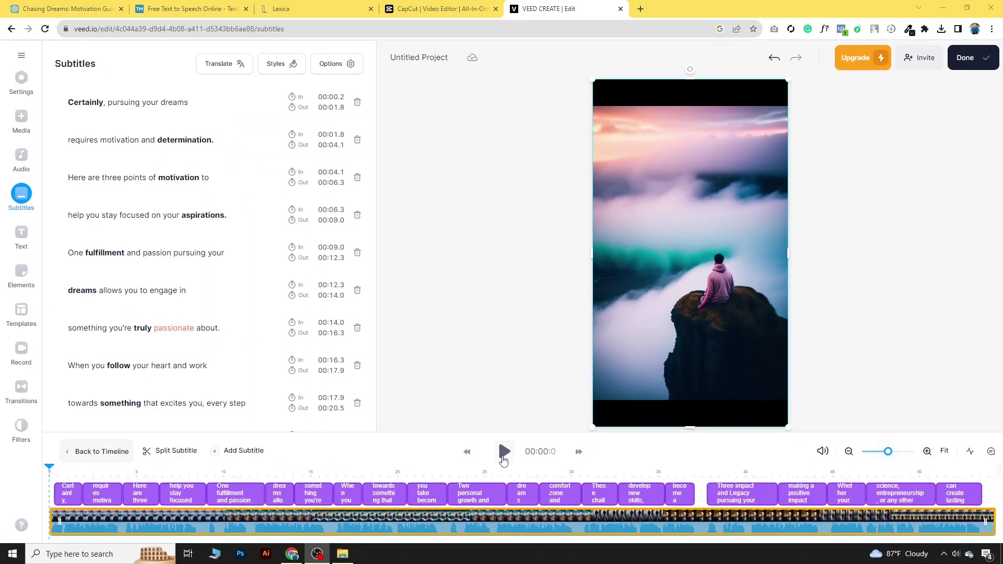
pyautogui.click(504, 453)
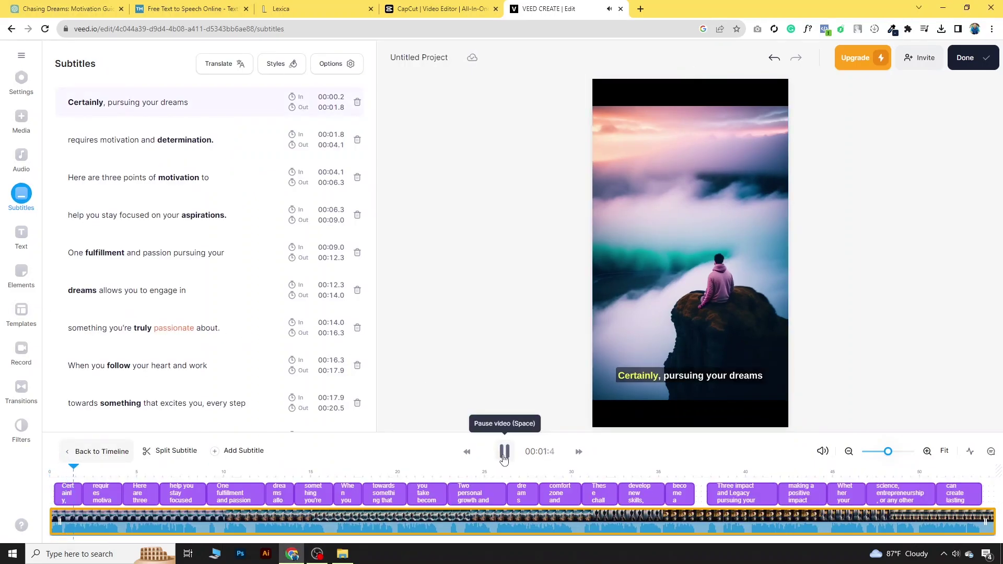
pyautogui.click(603, 416)
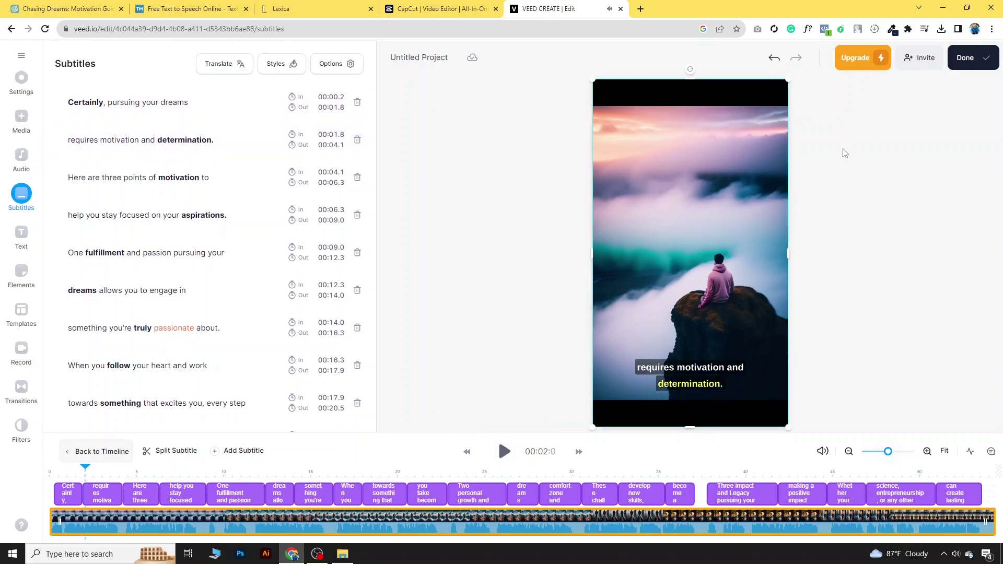
# Step: Export the subtitled video at Standard quality and download it as a free 720p MP4
pyautogui.click(983, 59)
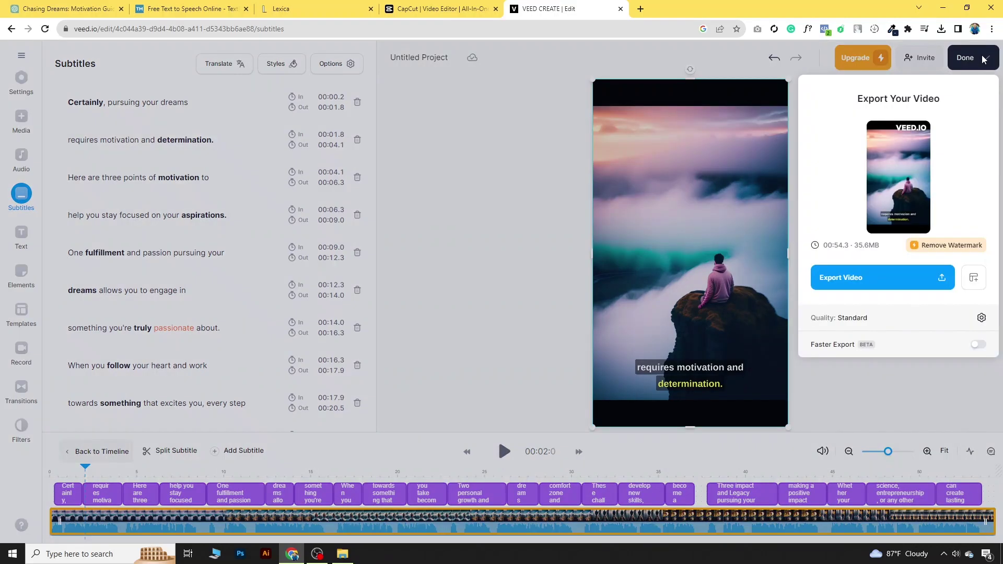
pyautogui.click(932, 285)
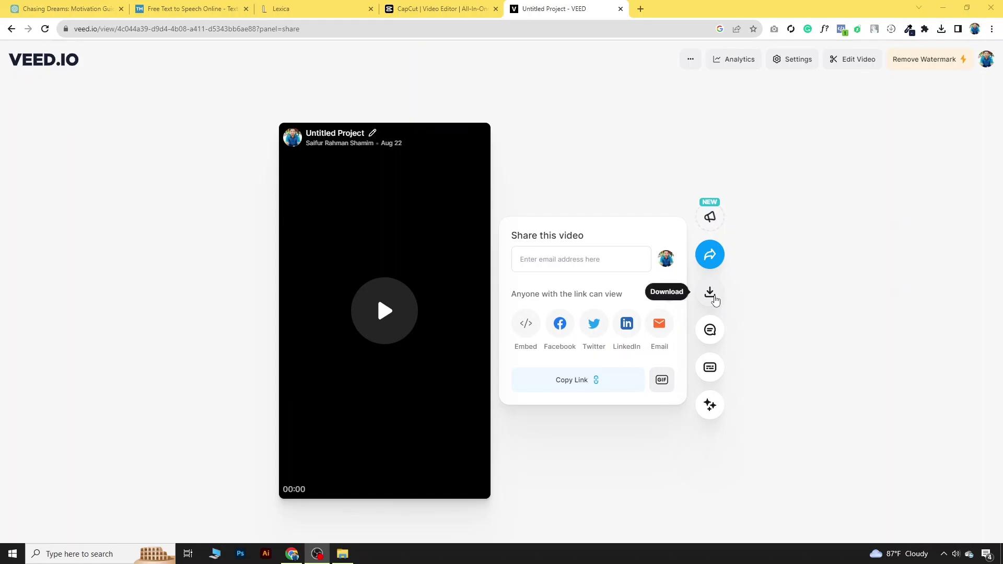
pyautogui.click(711, 294)
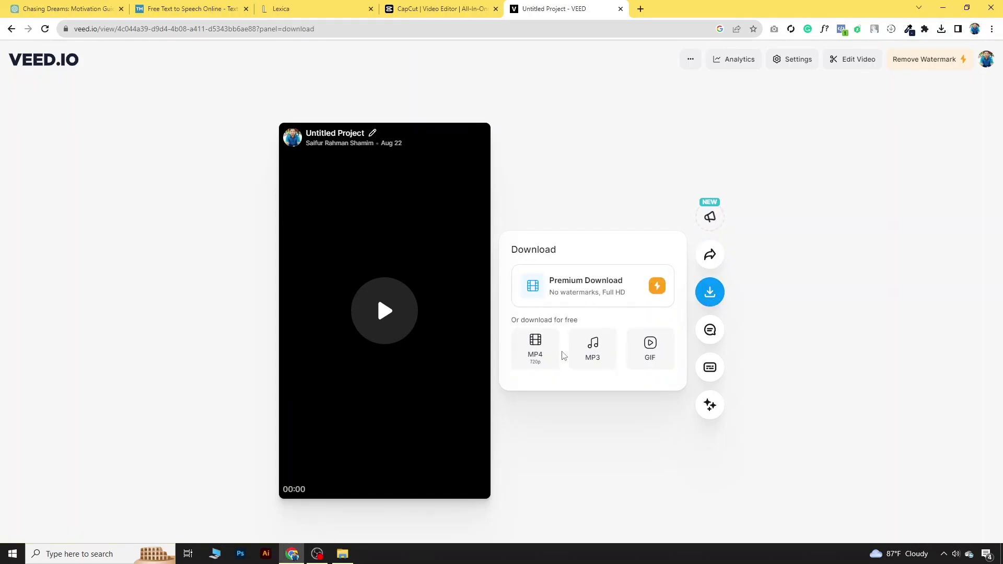
pyautogui.click(544, 353)
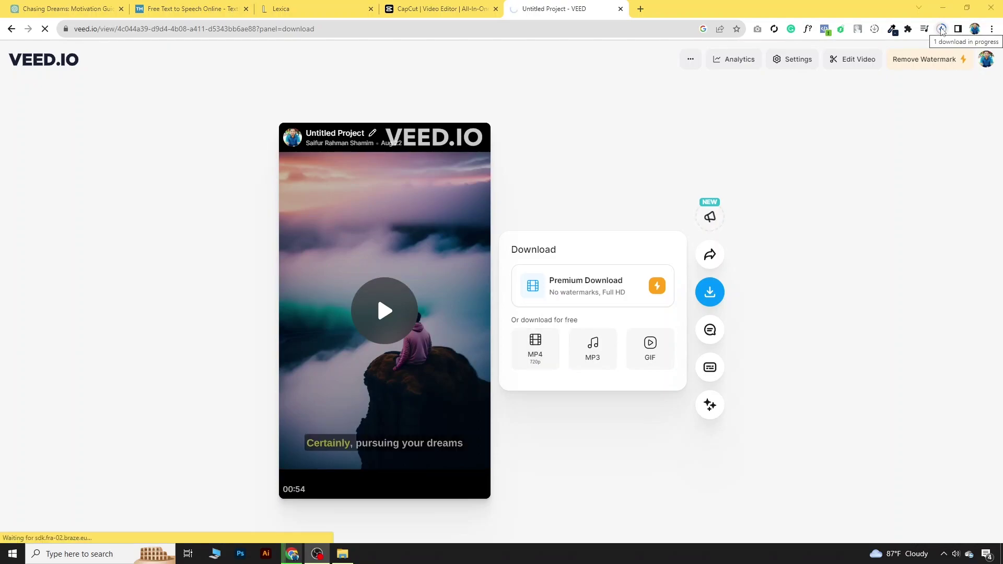
pyautogui.click(942, 30)
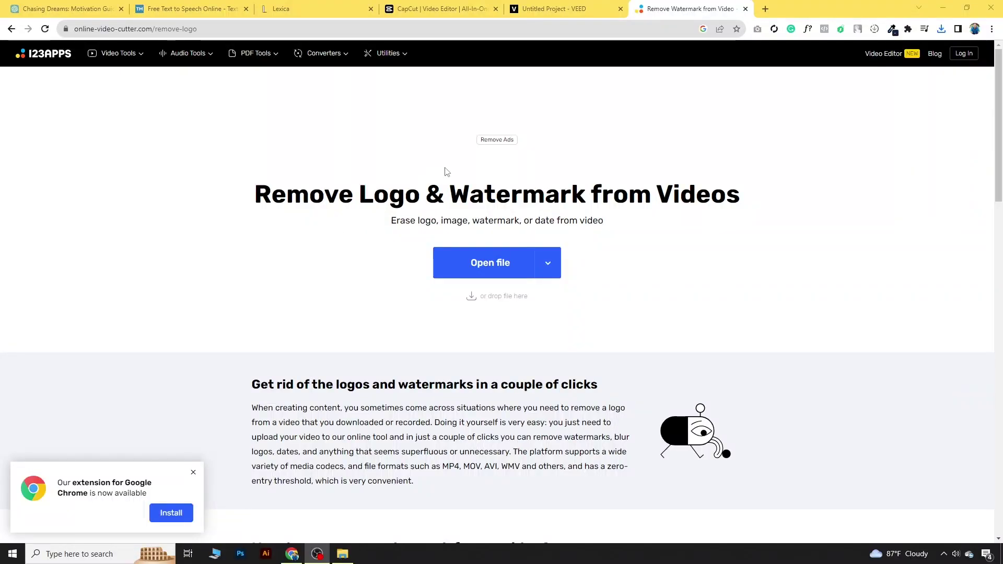
# Step: Load Untitled Project (1).mp4 into the 123apps logo remover and dismiss the Chrome extension offer
pyautogui.click(499, 265)
pyautogui.click(497, 263)
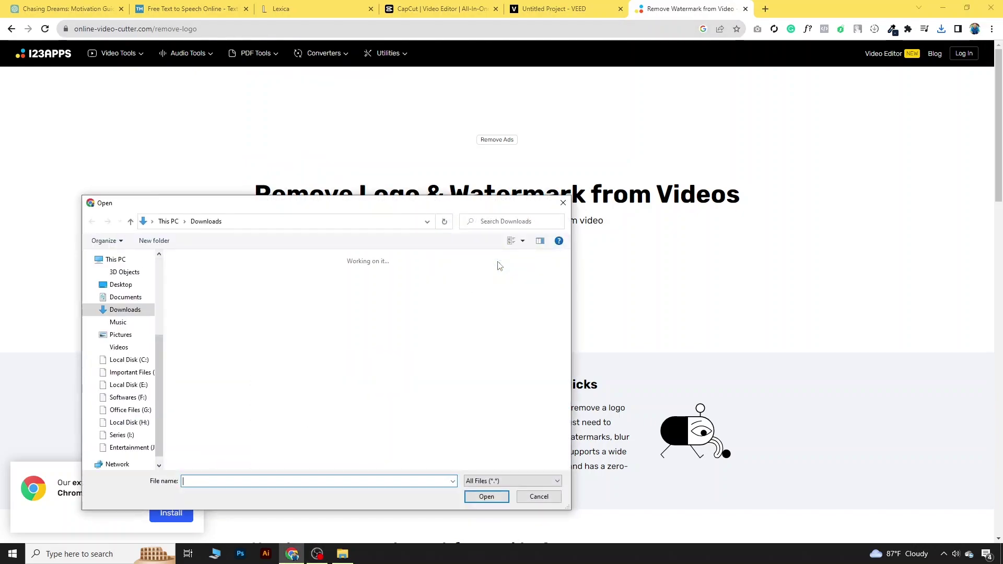
pyautogui.click(252, 284)
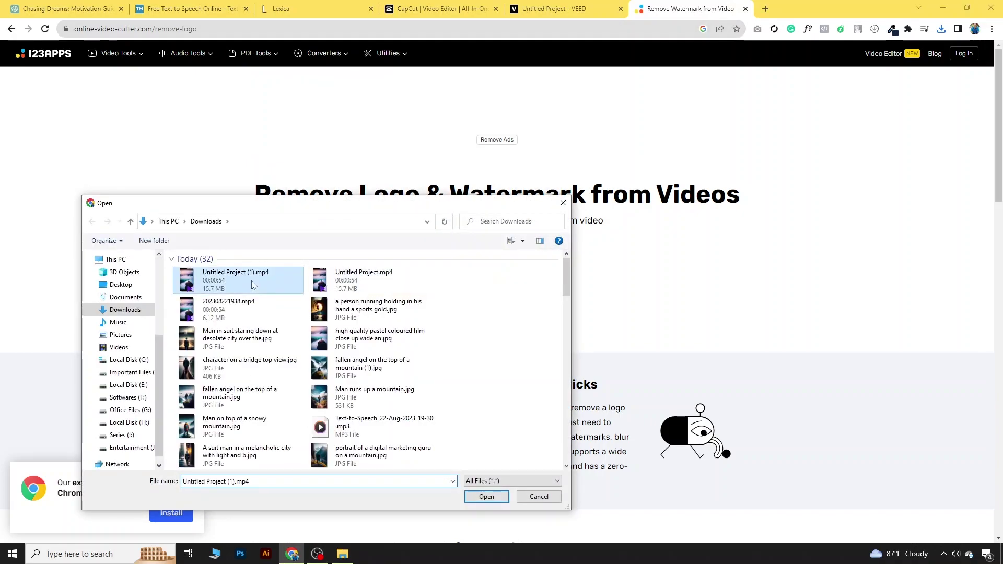
pyautogui.click(476, 499)
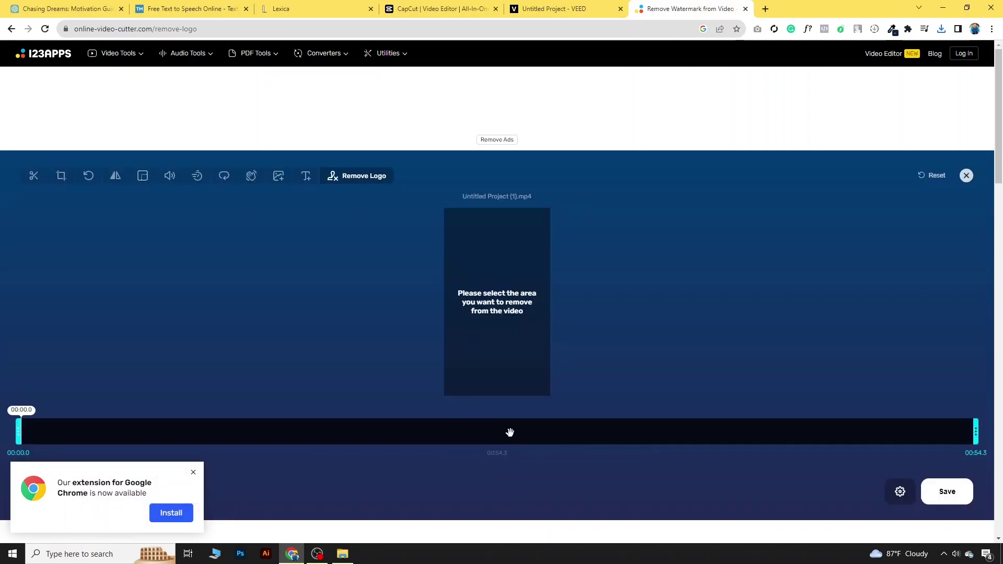
pyautogui.click(194, 474)
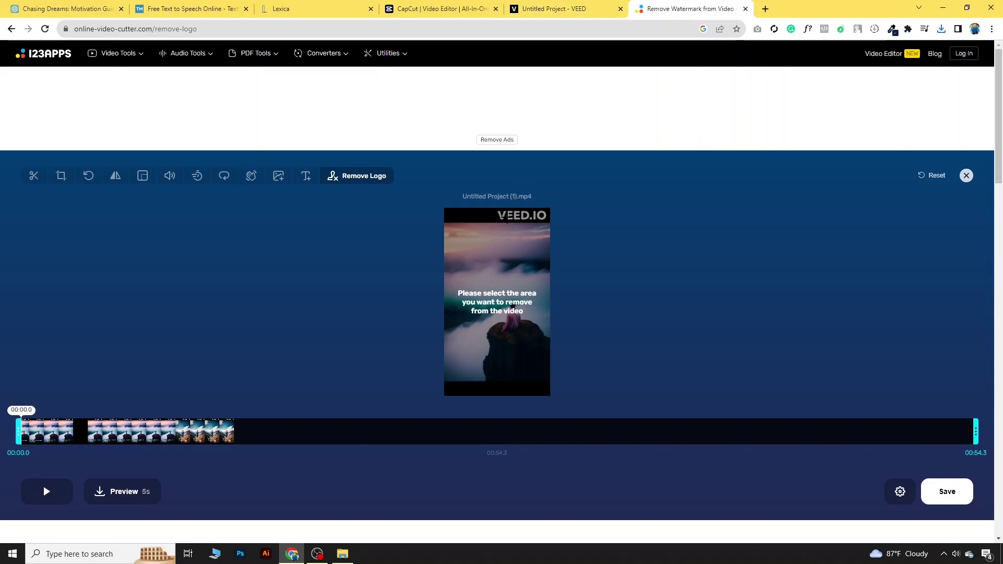
# Step: Mark the VEED.IO watermark area in the video for removal, process the file and download the result
pyautogui.moveTo(495, 209); pyautogui.dragTo(550, 224)
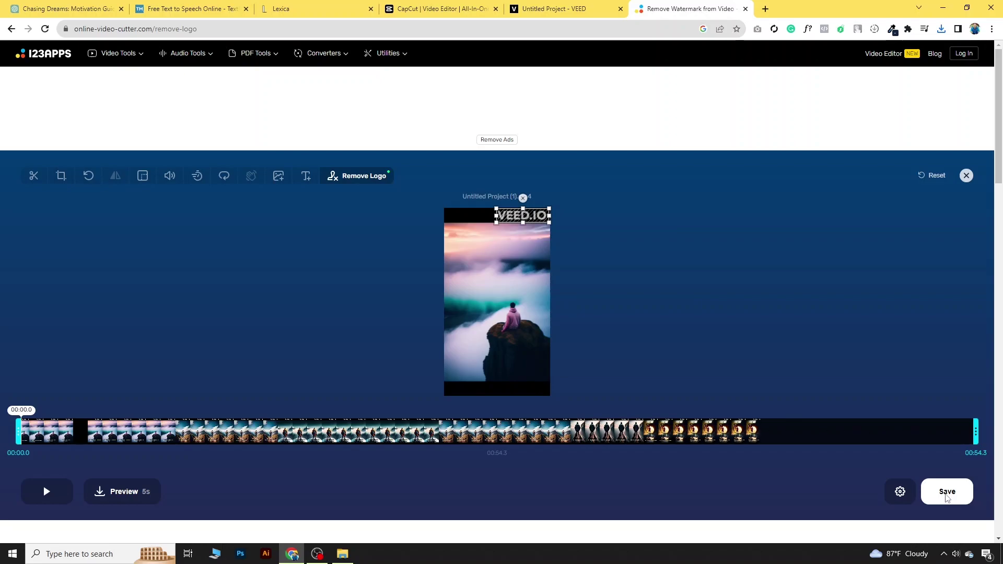
pyautogui.click(947, 493)
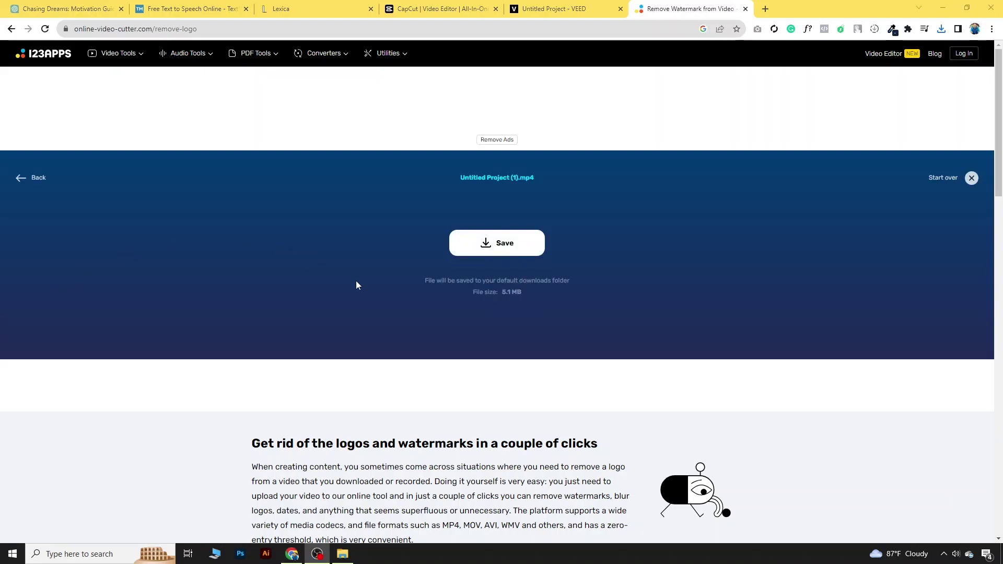
pyautogui.click(505, 243)
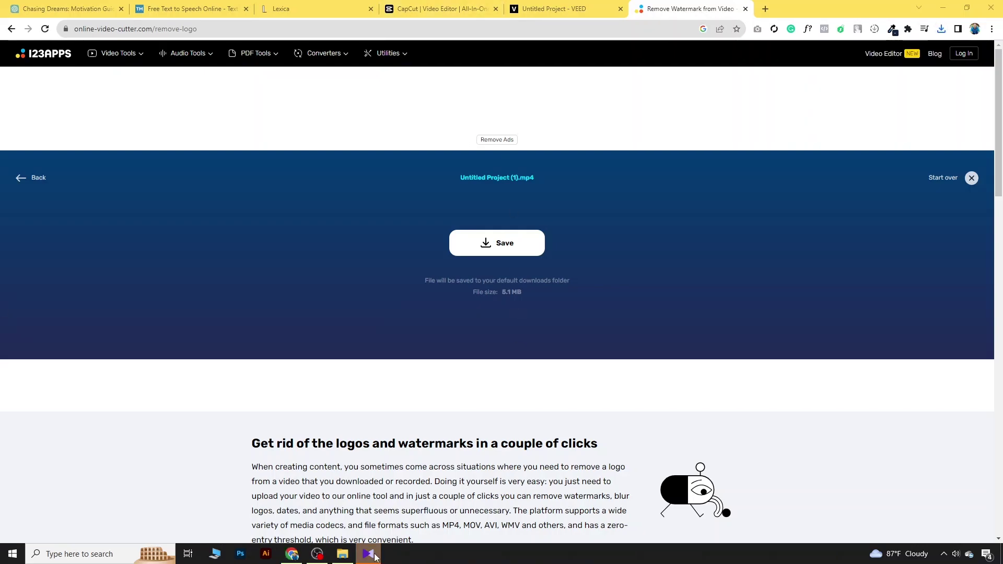
# Step: Switch to KMPlayer to view the watermark-free video and collapse the advertising side panel
pyautogui.click(375, 558)
pyautogui.click(610, 350)
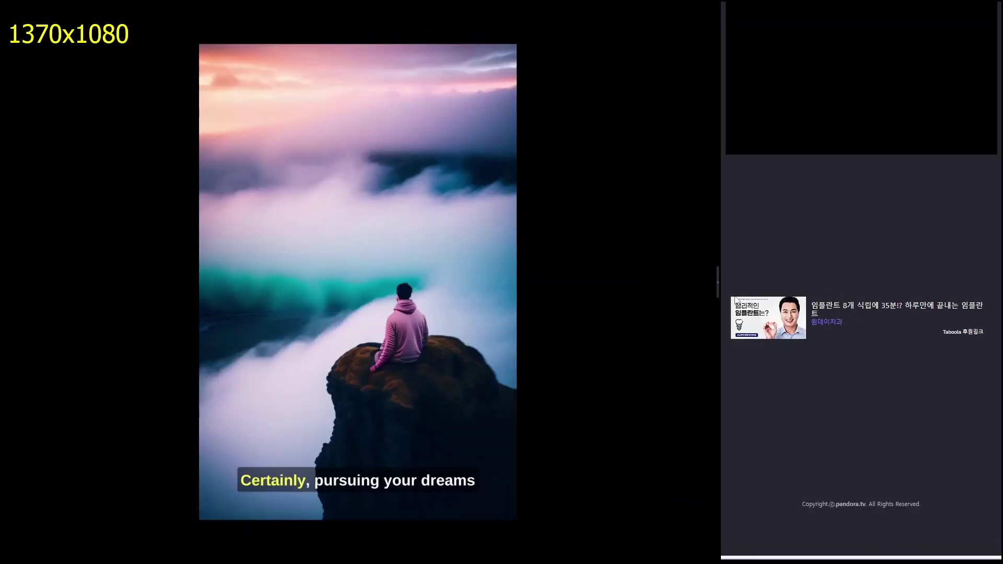
pyautogui.click(719, 284)
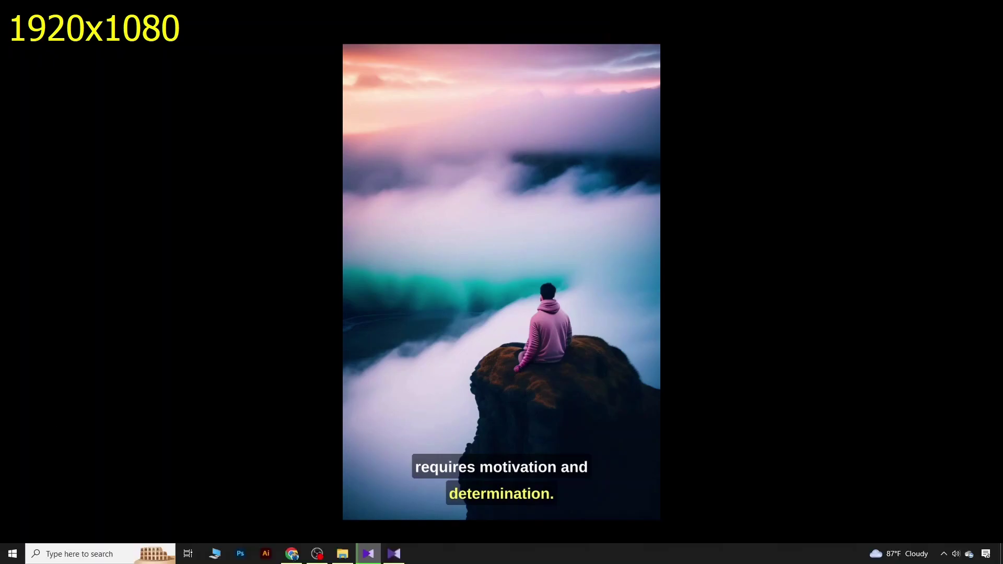